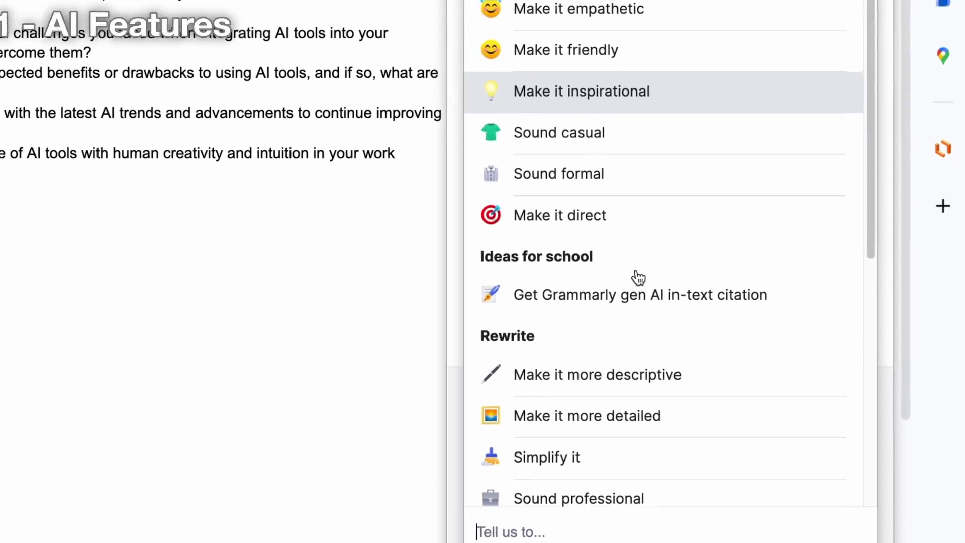
# Check the 2% match's source and a Drive file, then bring up Grammarly's writing ideas panel.
pyautogui.scroll(-5, 638, 276)
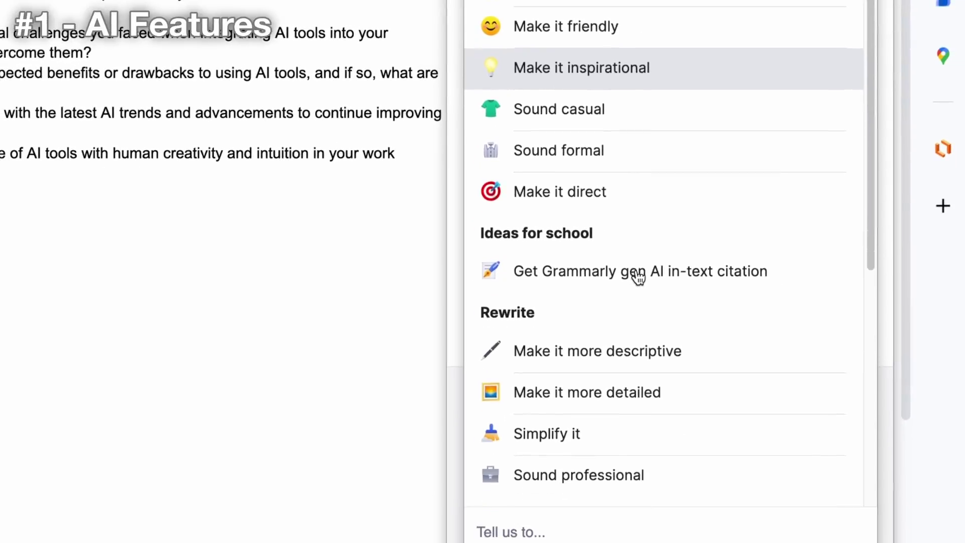
pyautogui.scroll(-1, 639, 278)
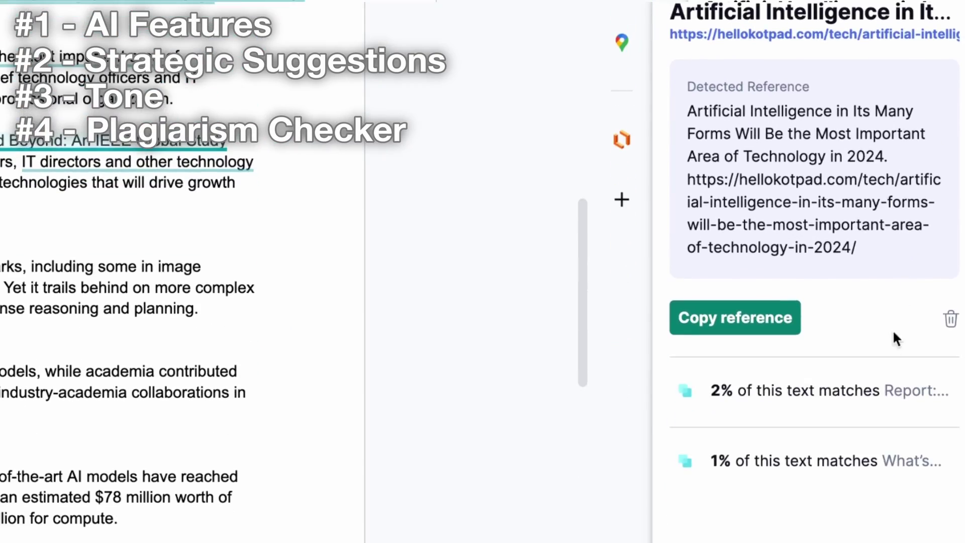
pyautogui.click(884, 390)
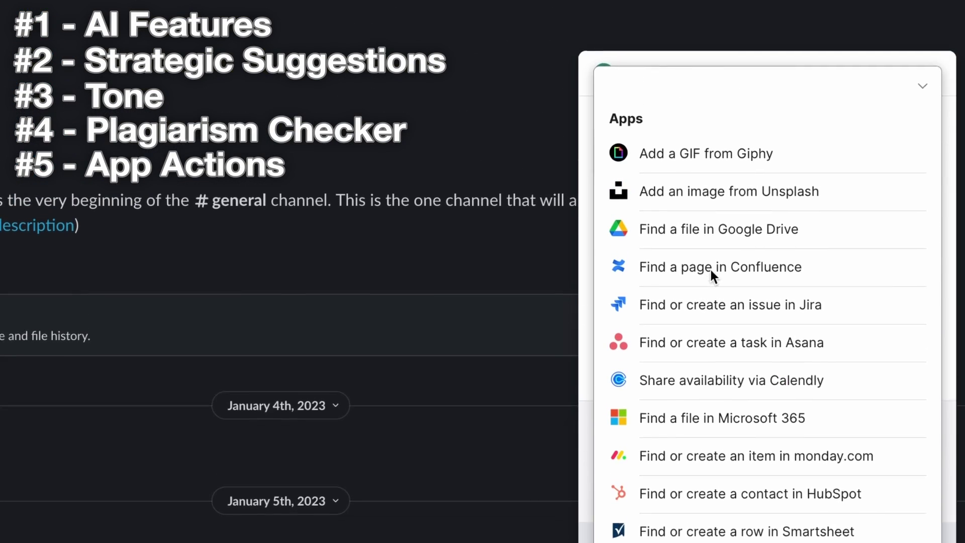
pyautogui.click(749, 267)
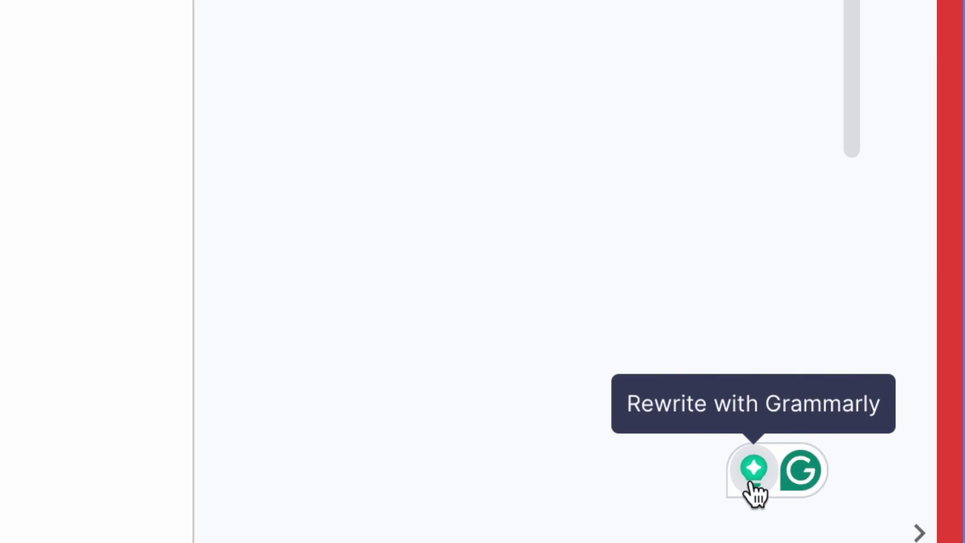
pyautogui.click(752, 468)
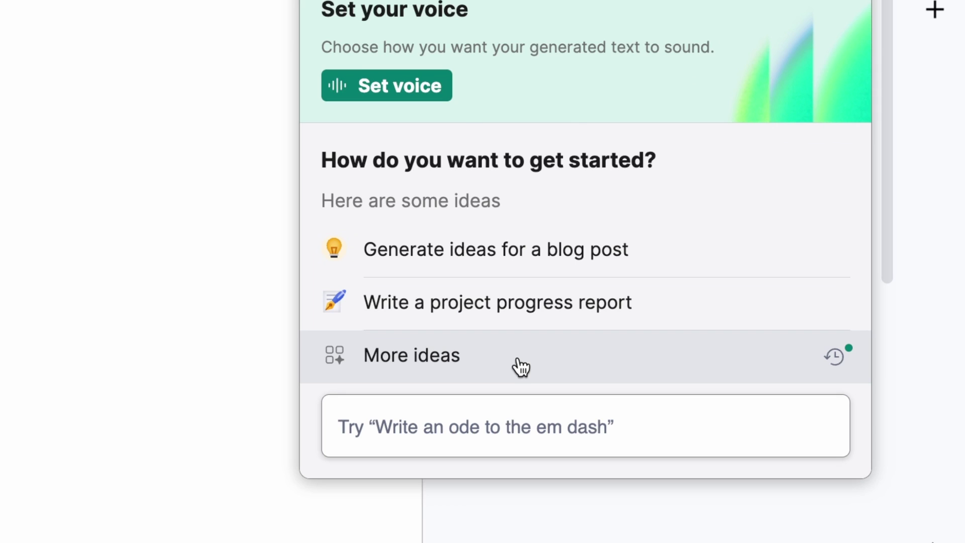
# Expand More ideas and browse the prompt list from Ideate down to Apps and back.
pyautogui.click(521, 367)
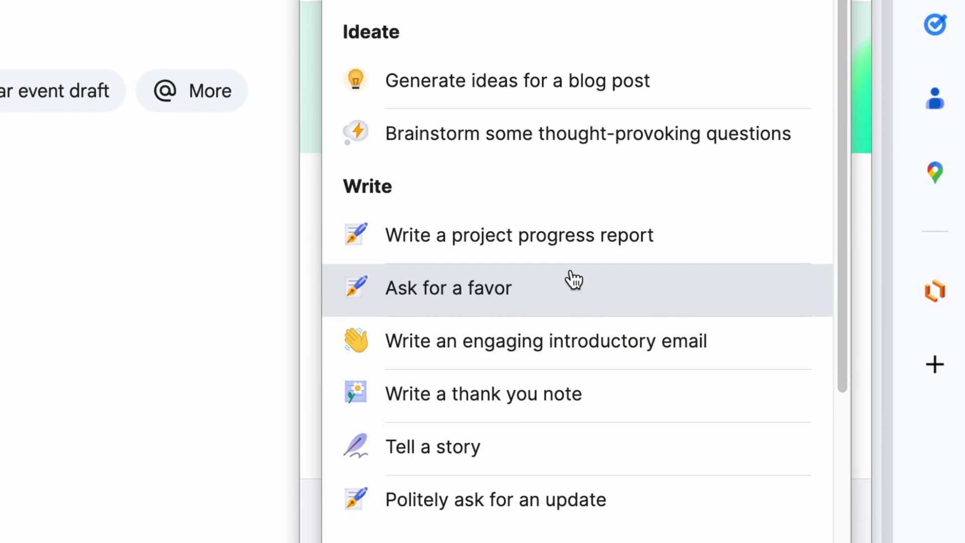
pyautogui.scroll(-10, 573, 280)
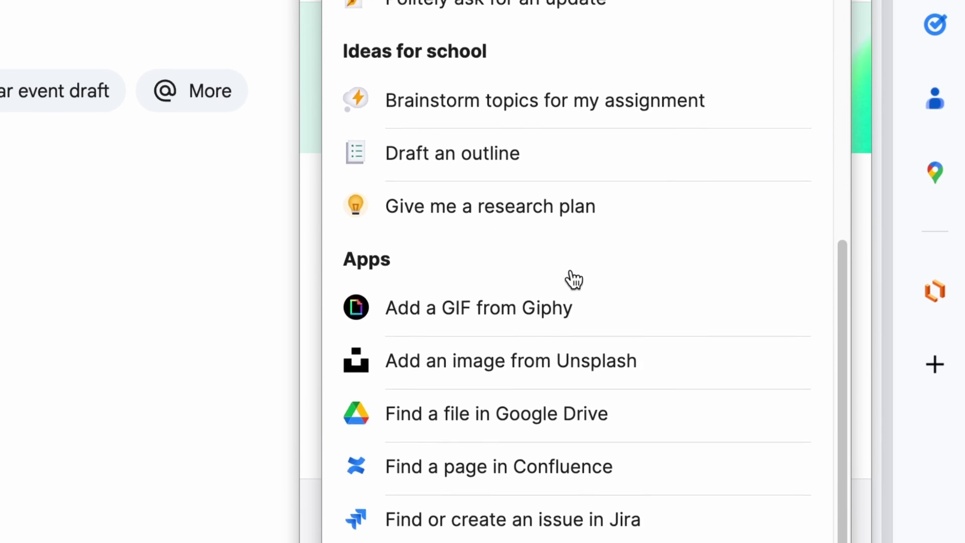
pyautogui.scroll(10, 572, 280)
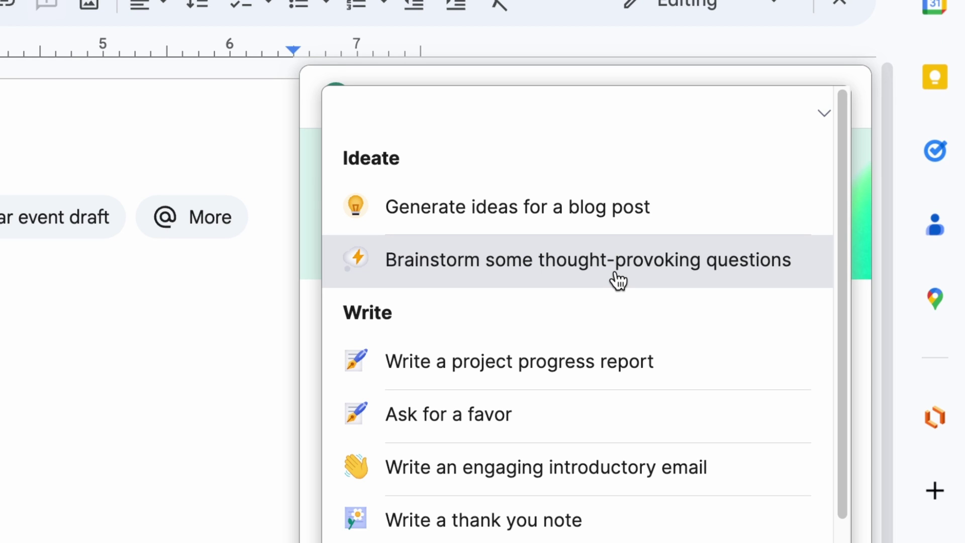
# Brainstorm five thought-provoking questions on the pasted blog title and insert them as a numbered list.
pyautogui.click(618, 279)
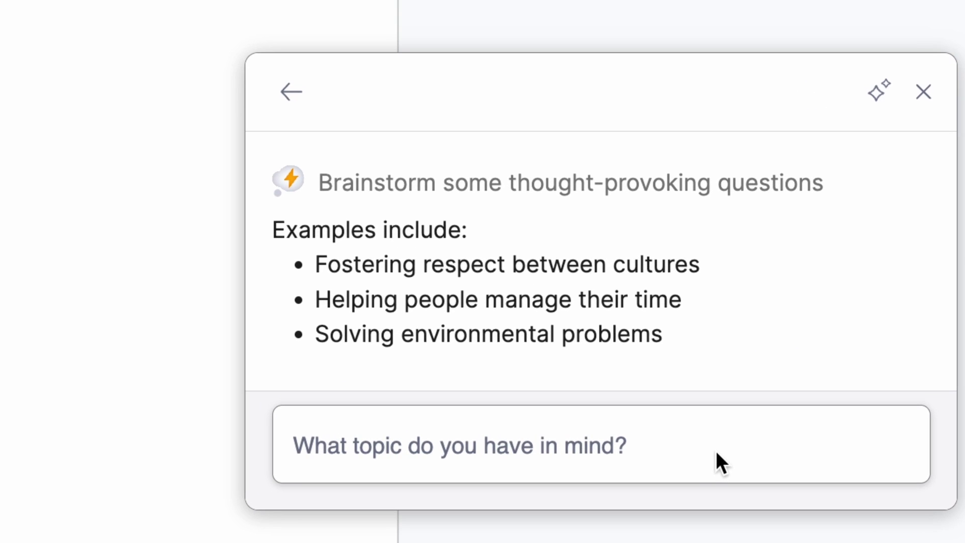
pyautogui.write("How I've Added AI Tools To My Workflow To 2x My Productivity")
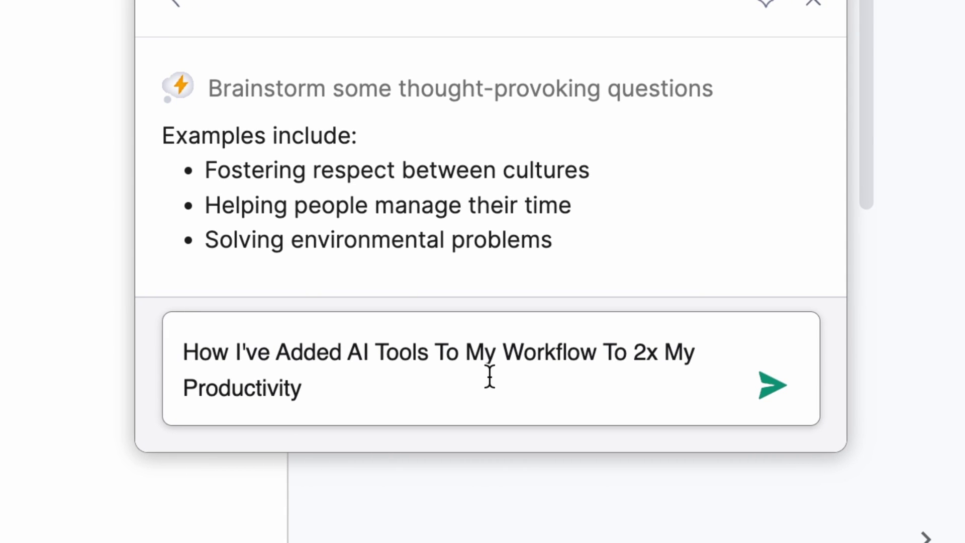
pyautogui.click(771, 399)
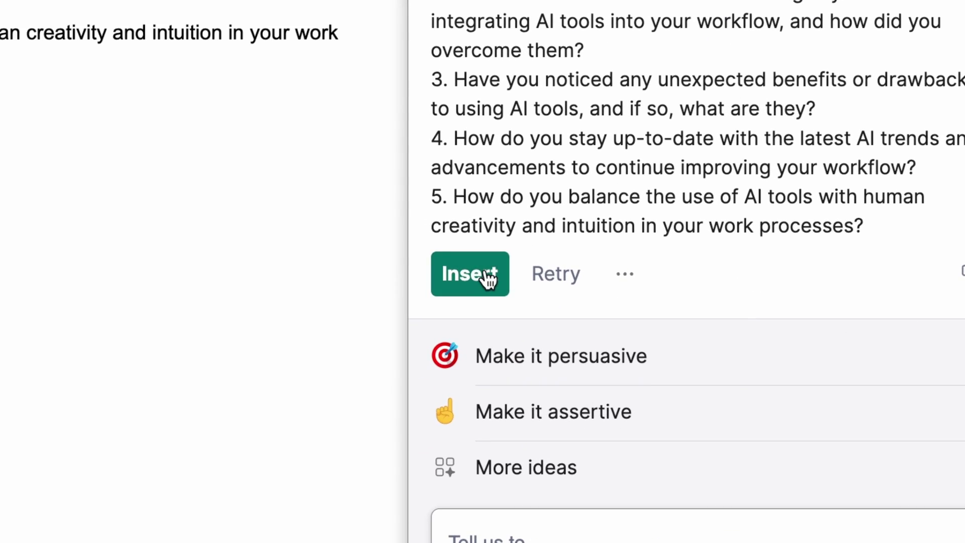
pyautogui.click(487, 278)
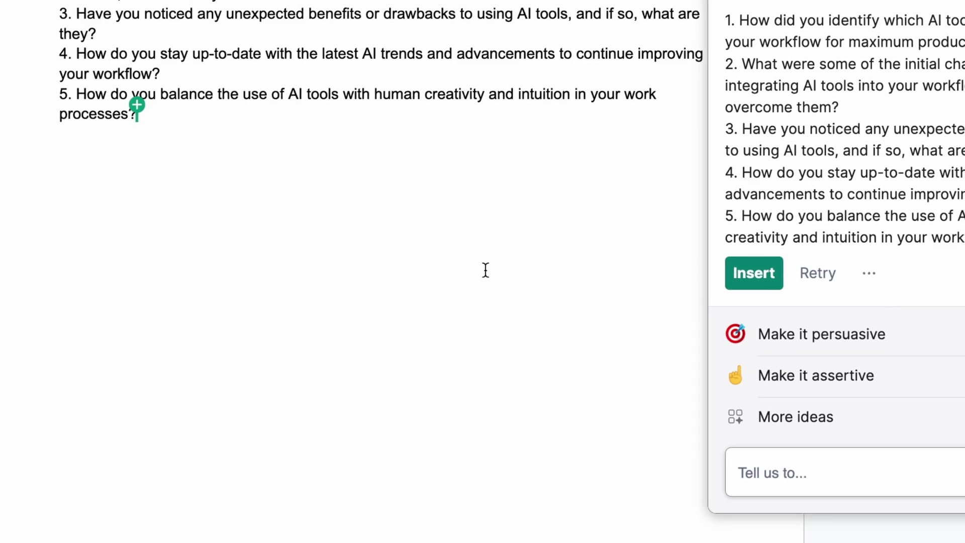
pyautogui.click(786, 418)
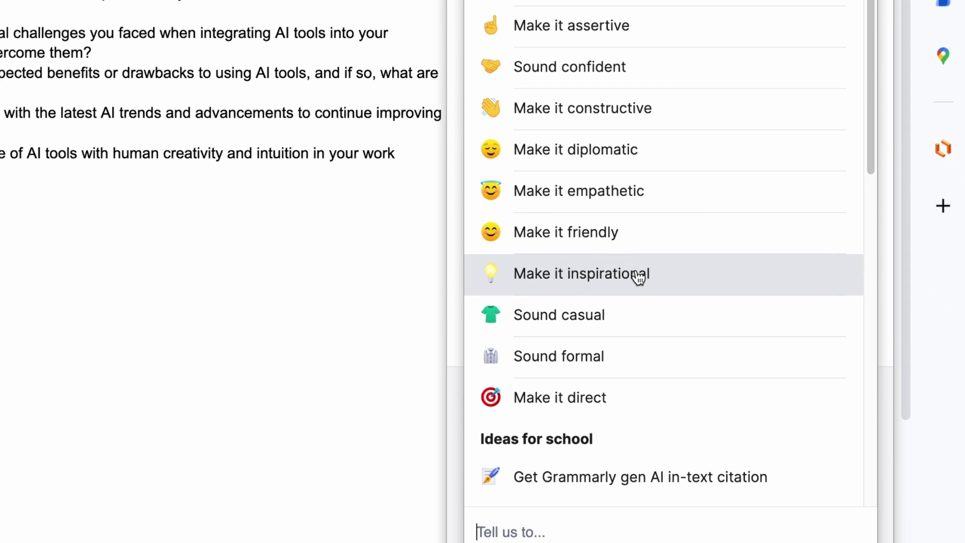
pyautogui.scroll(-5, 638, 277)
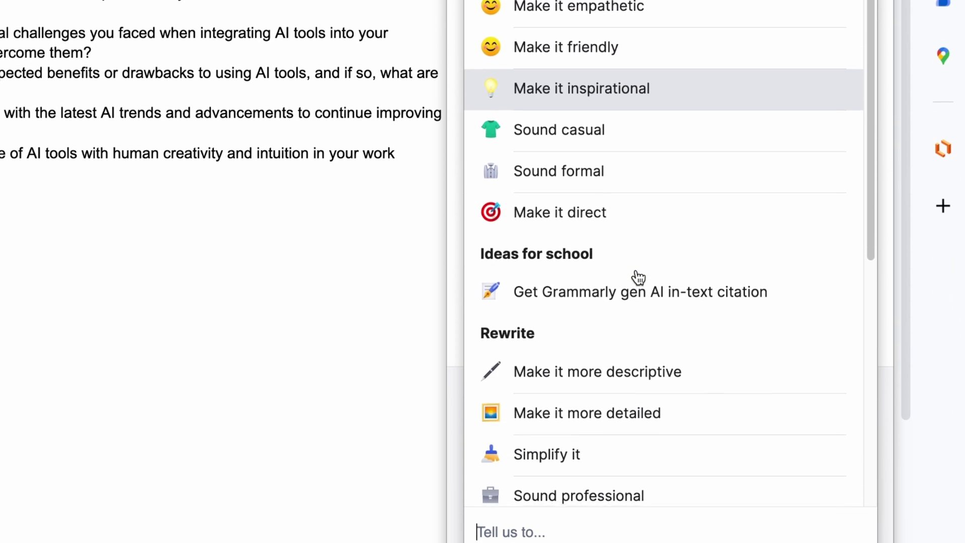
pyautogui.scroll(-5, 638, 276)
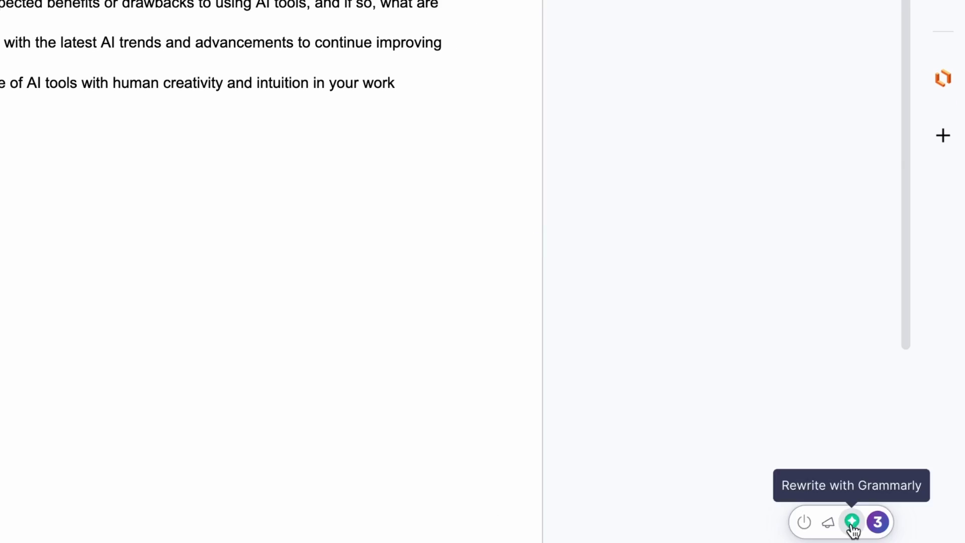
# Start the 'Write an engaging introductory email' prompt for content creators and business owners adopting AI tools.
pyautogui.click(852, 523)
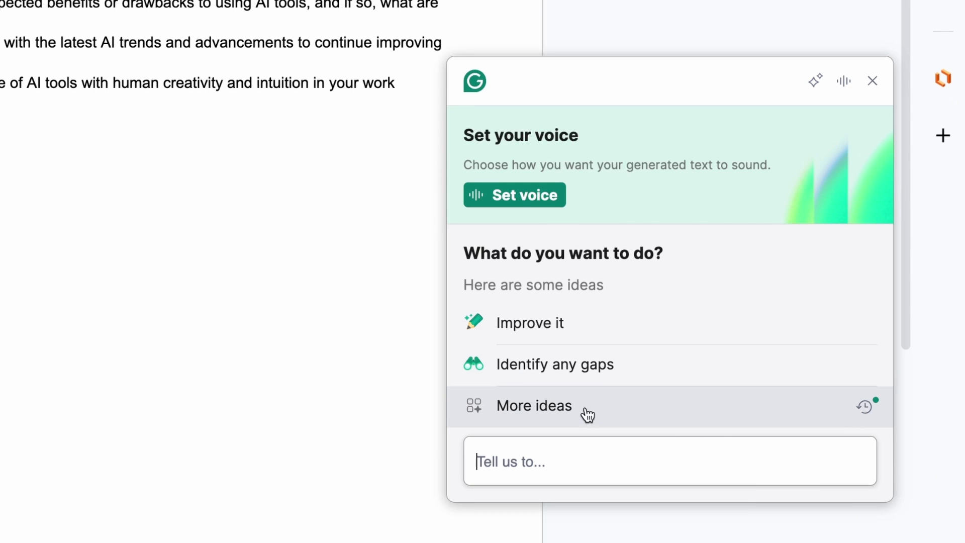
pyautogui.click(585, 416)
pyautogui.scroll(-3, 728, 302)
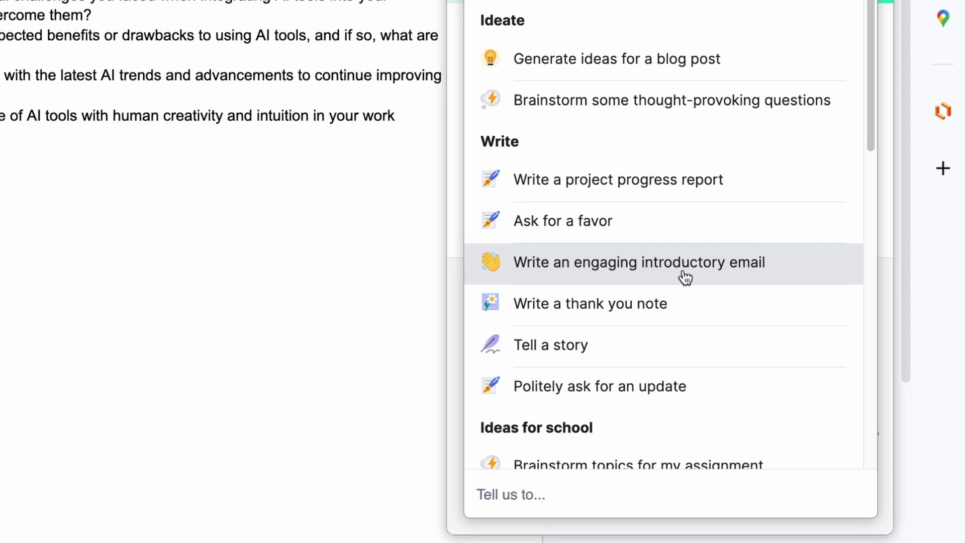
pyautogui.click(686, 274)
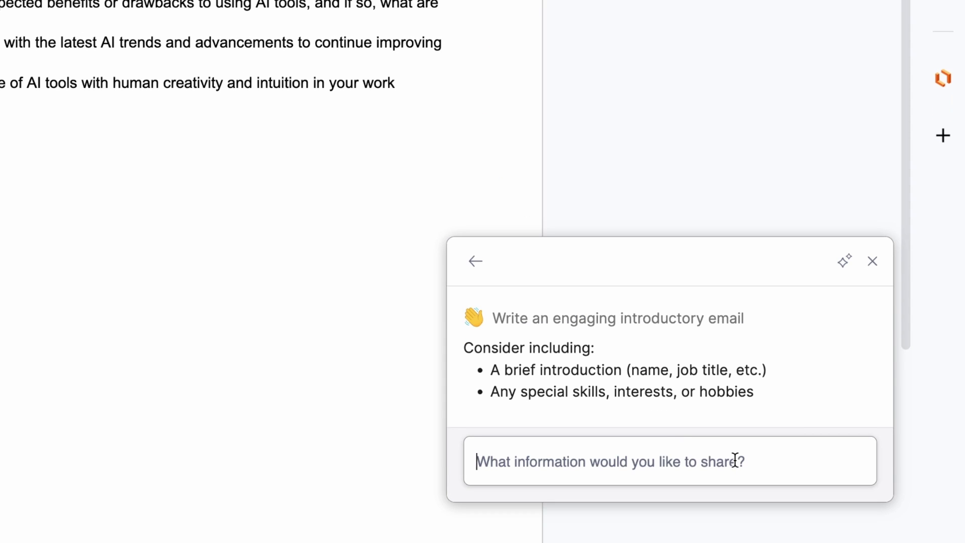
pyautogui.write('Write an introductory email to my audience of content creators and business owners that want to apply AI tools into their workflow')
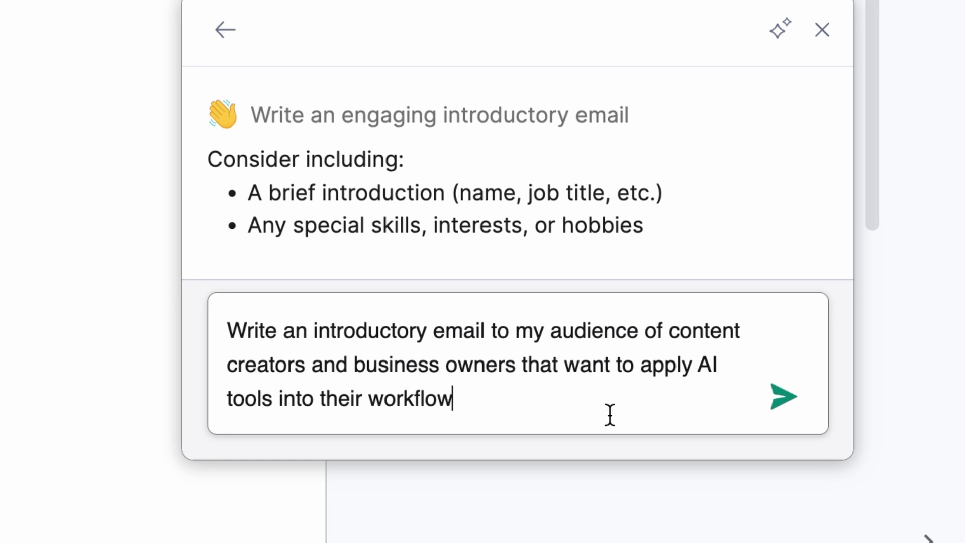
# Generate the introductory email, review it from 'Dear [Recipient]' to sign-off, and insert it below the questions.
pyautogui.click(791, 411)
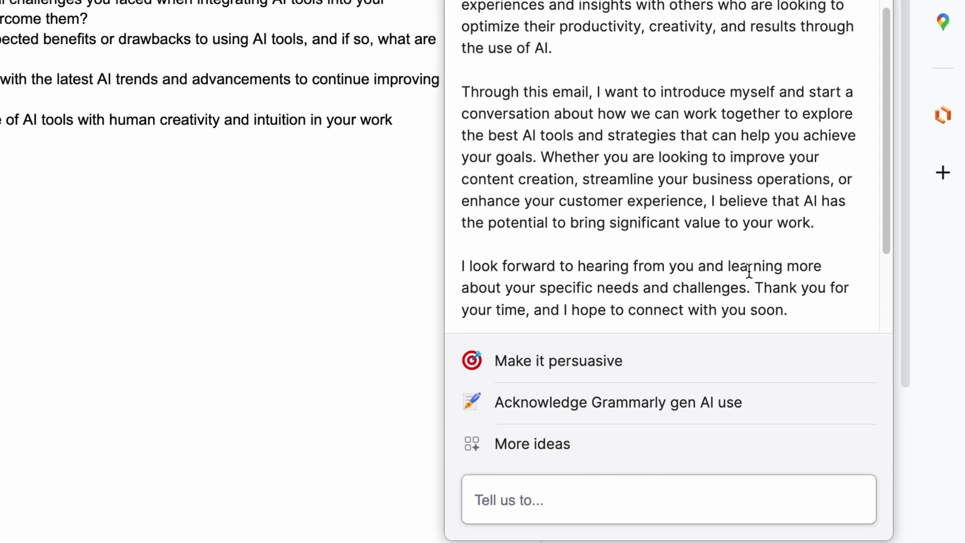
pyautogui.scroll(4, 738, 269)
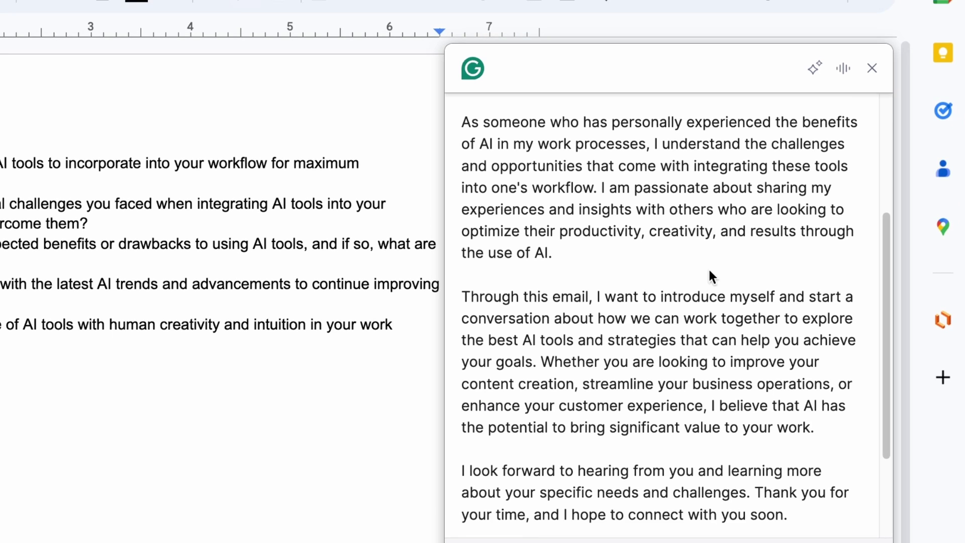
pyautogui.scroll(4, 708, 271)
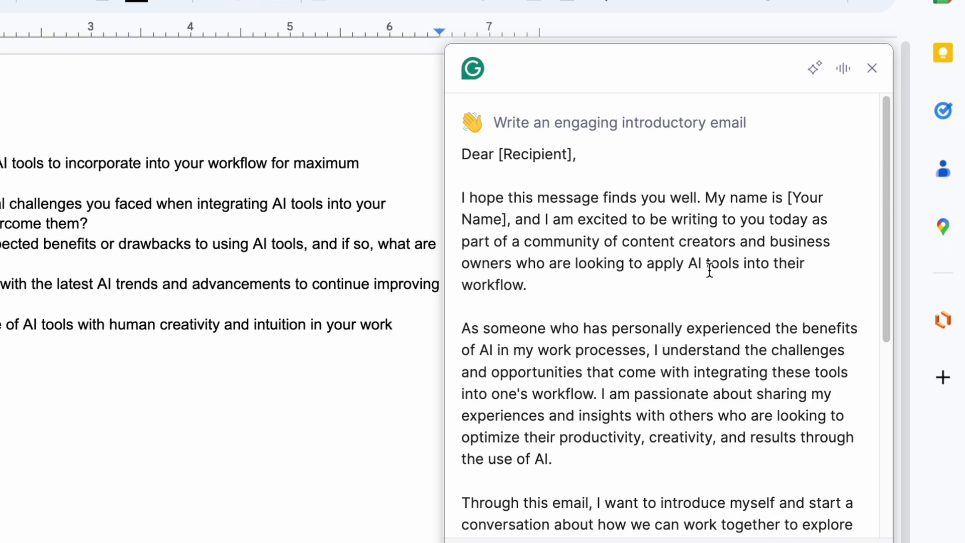
pyautogui.scroll(-1, 708, 272)
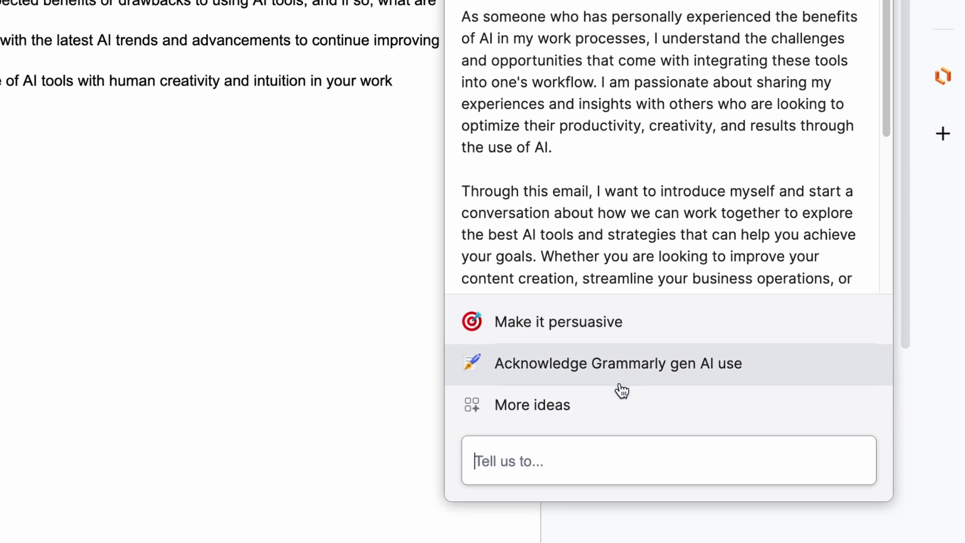
pyautogui.scroll(-5, 498, 443)
pyautogui.click(495, 277)
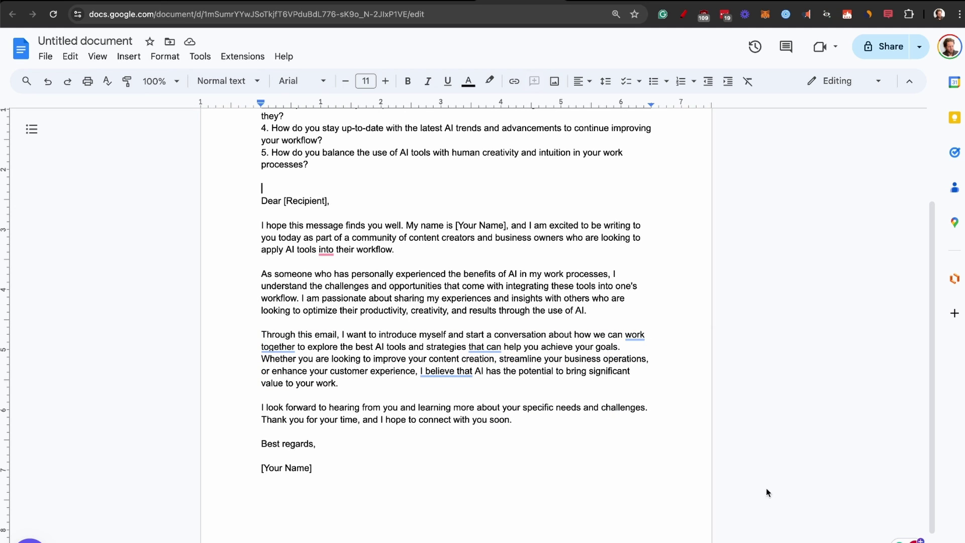
pyautogui.click(900, 540)
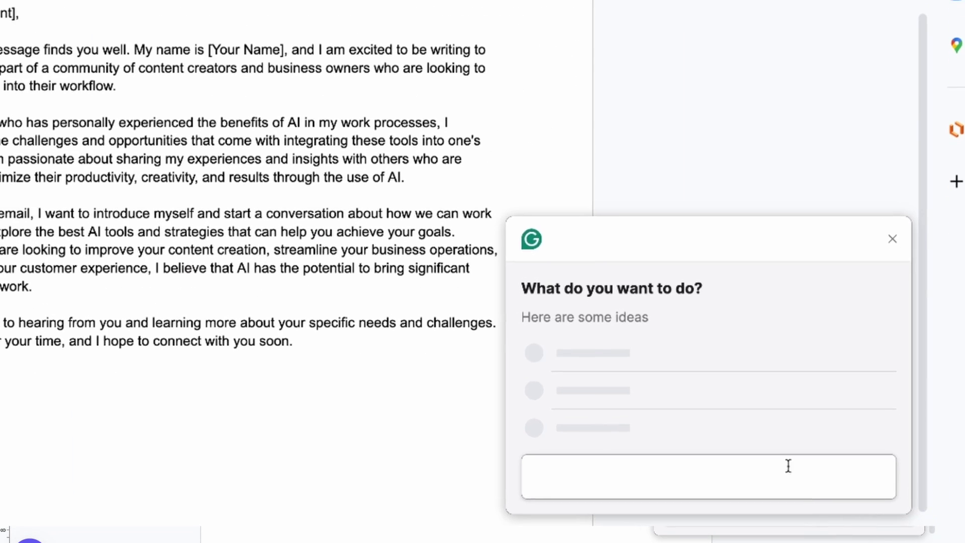
pyautogui.click(626, 432)
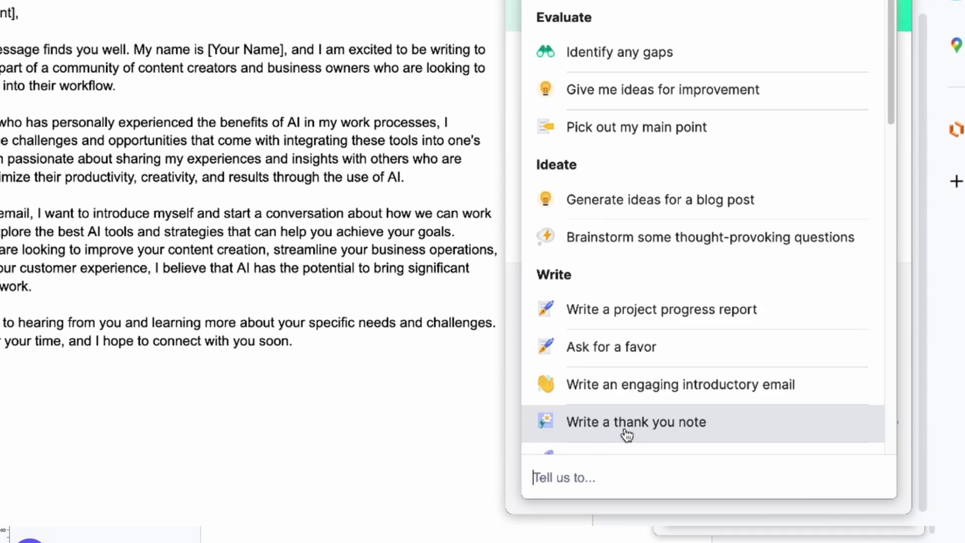
pyautogui.scroll(-5, 739, 287)
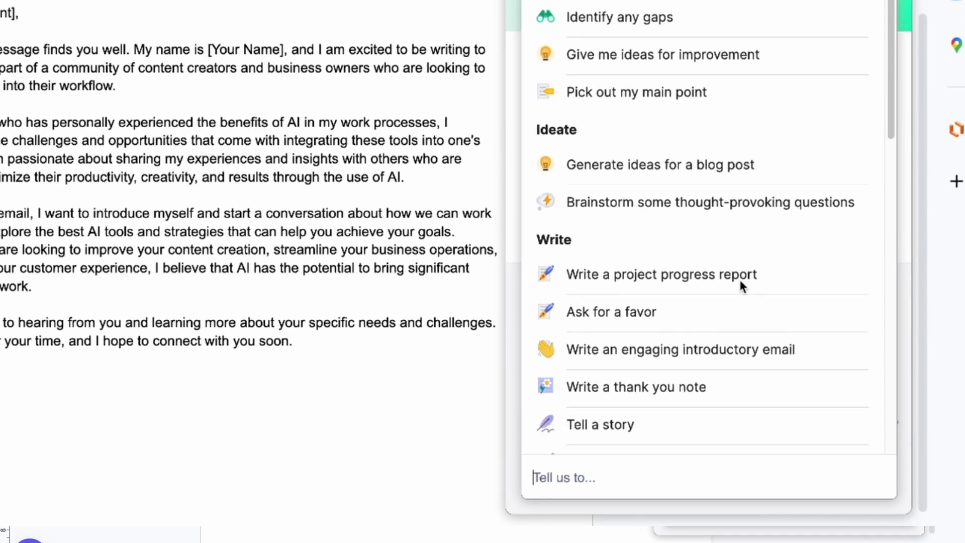
pyautogui.scroll(-3, 742, 287)
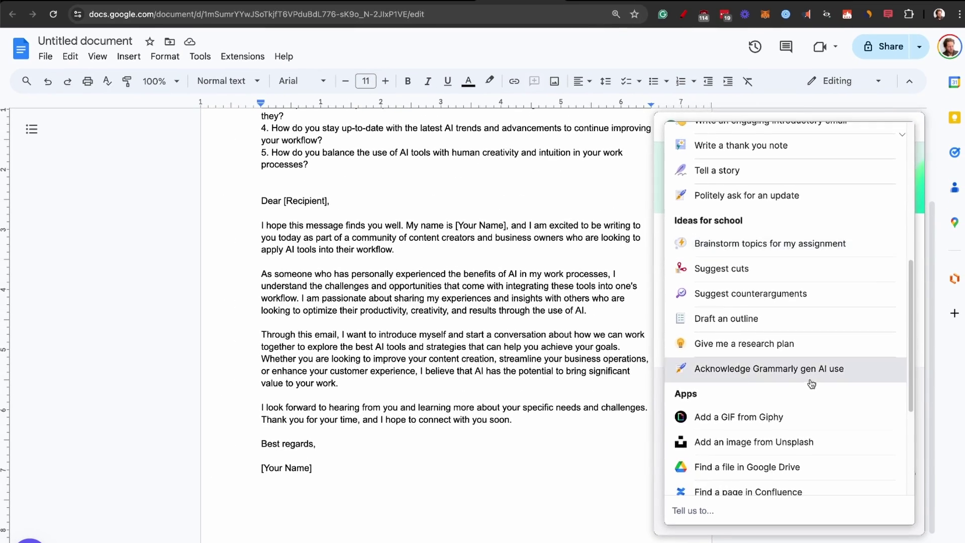
pyautogui.press('Escape')
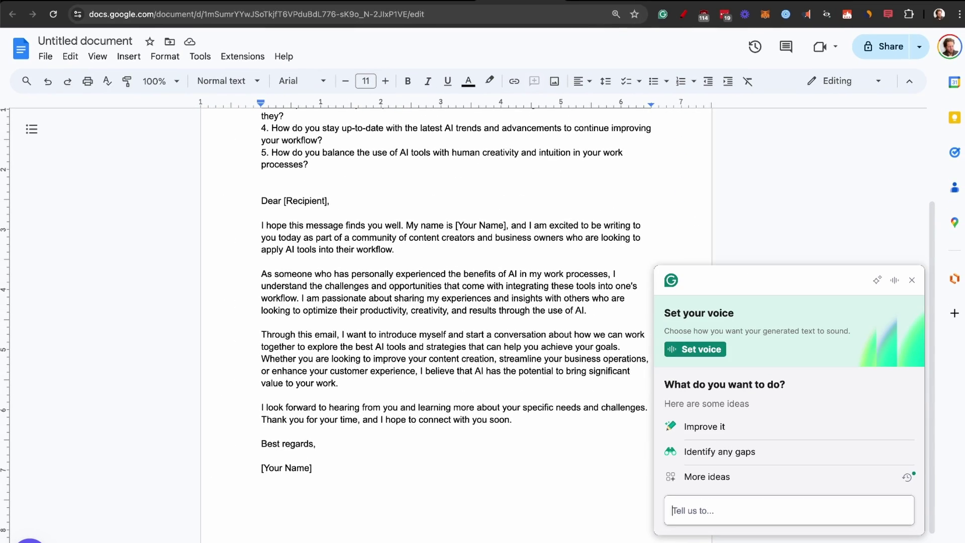
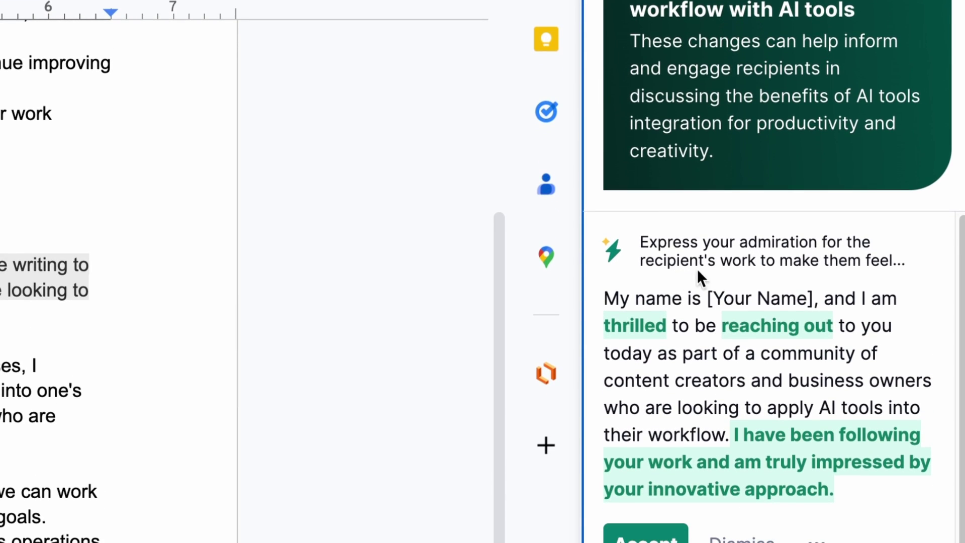
# Accept the admiration opening sentence and the [Percentage Increase] productivity example for the second paragraph.
pyautogui.click(628, 537)
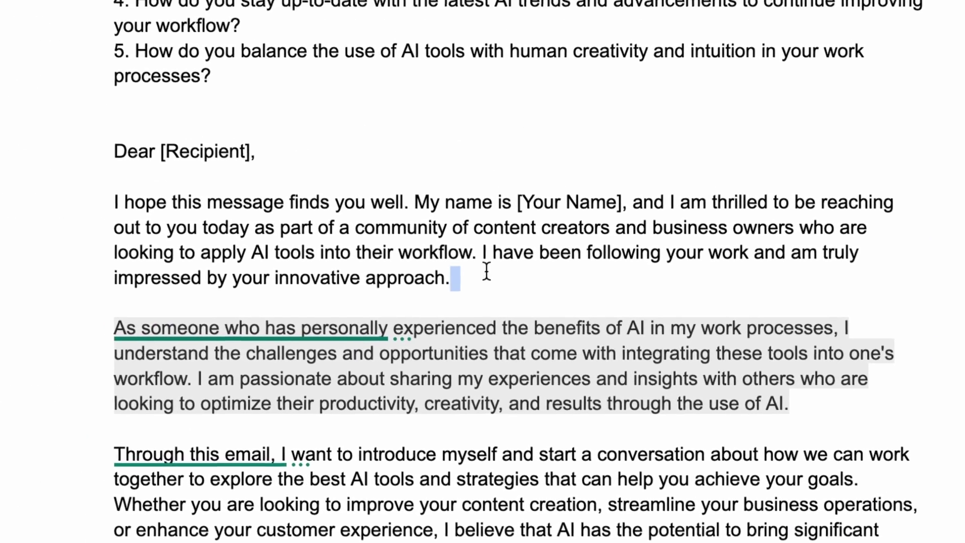
pyautogui.moveTo(455, 293); pyautogui.dragTo(490, 269)
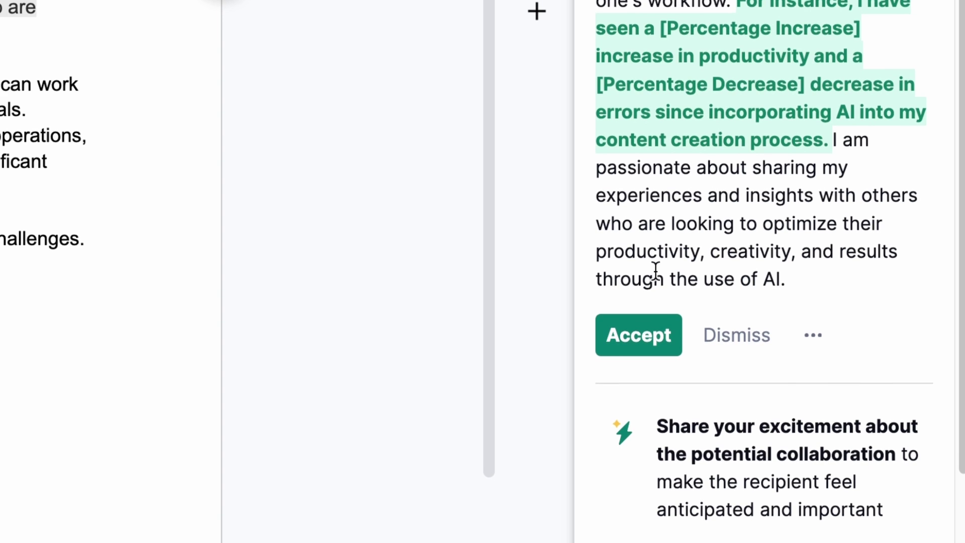
pyautogui.click(640, 330)
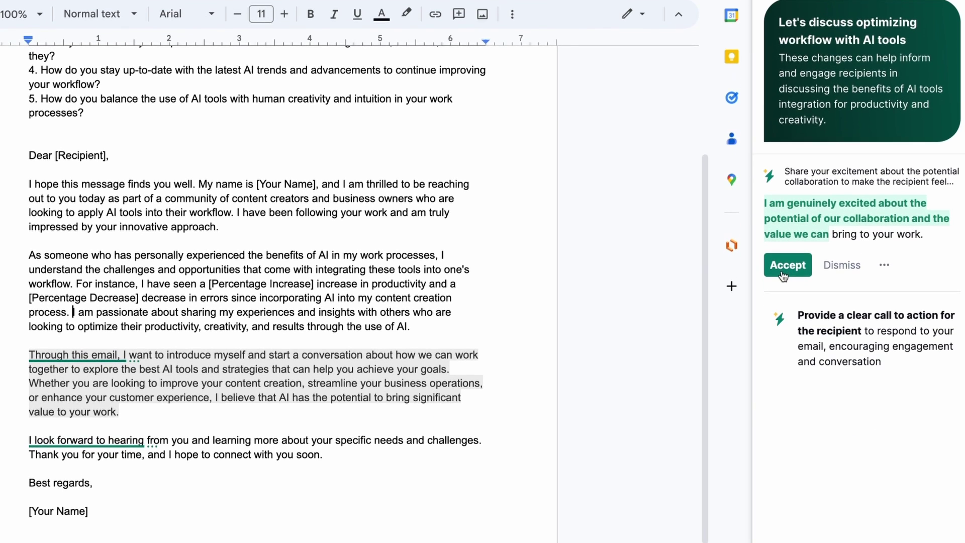
# Accept the collaboration-excitement sentence and the closing invitation to reply or schedule a call.
pyautogui.click(787, 269)
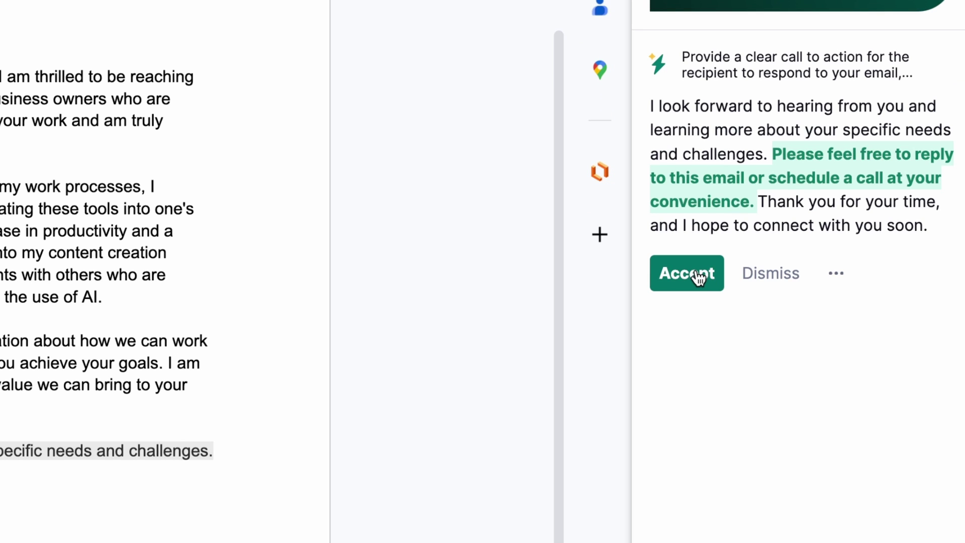
pyautogui.click(698, 276)
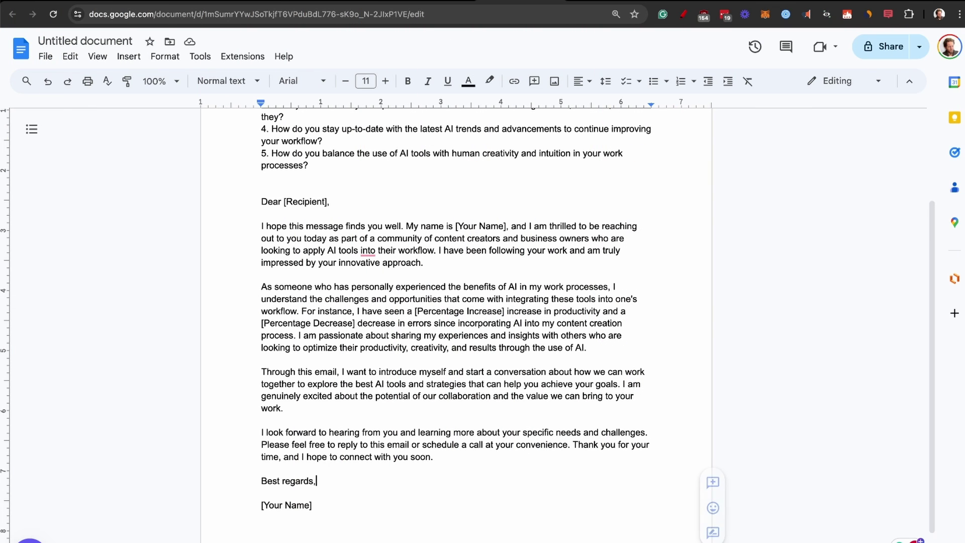
# Give the Grammarly voice Witty, Empathetic and Confident tones in American English, then apply it.
pyautogui.click(913, 539)
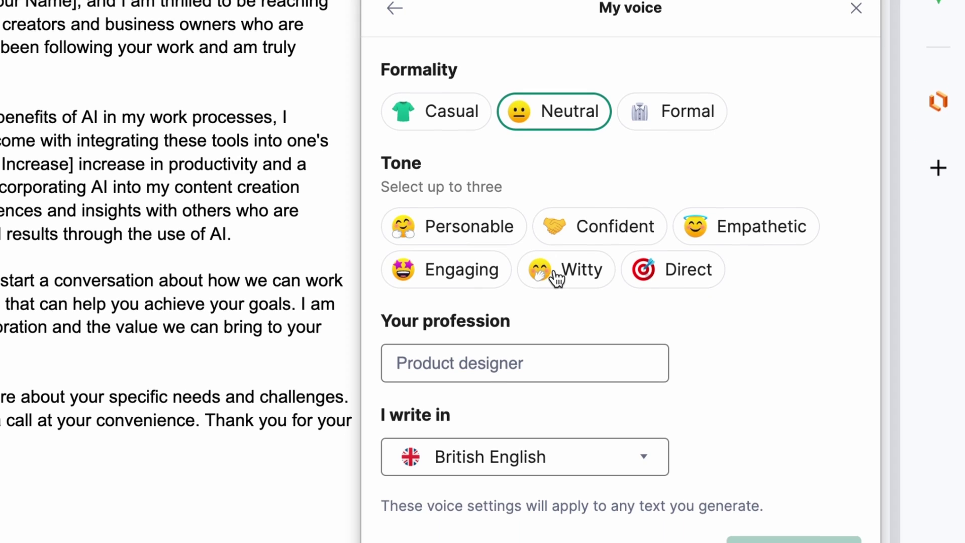
pyautogui.click(554, 310)
pyautogui.click(703, 226)
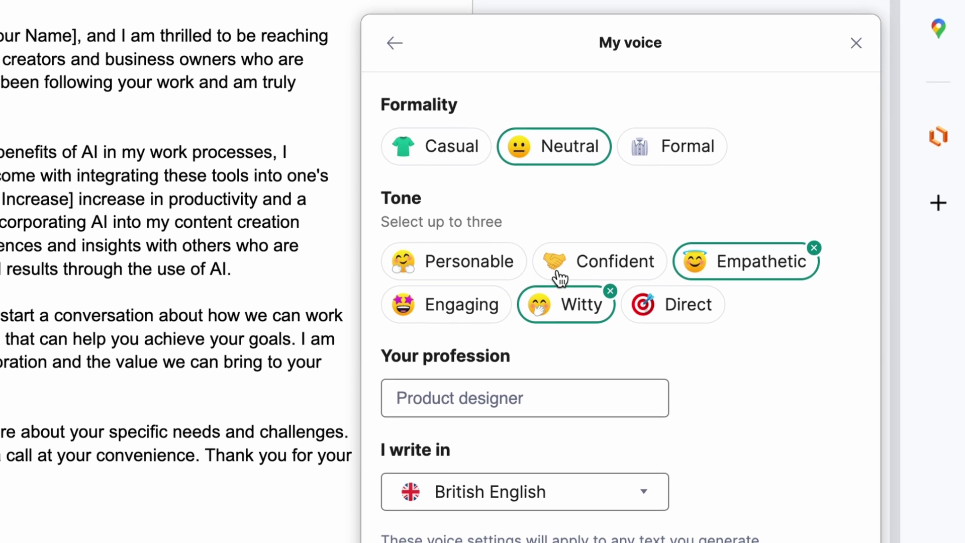
pyautogui.click(558, 235)
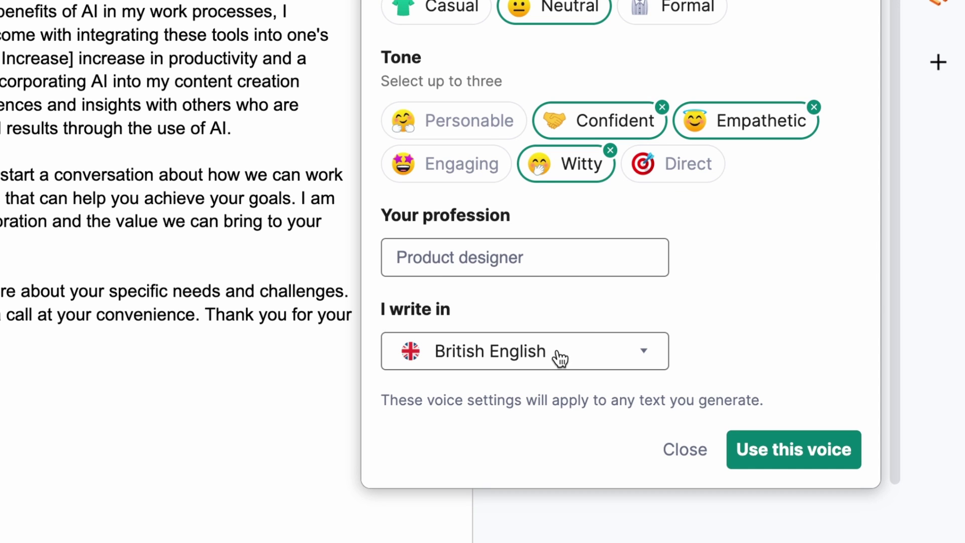
pyautogui.click(559, 358)
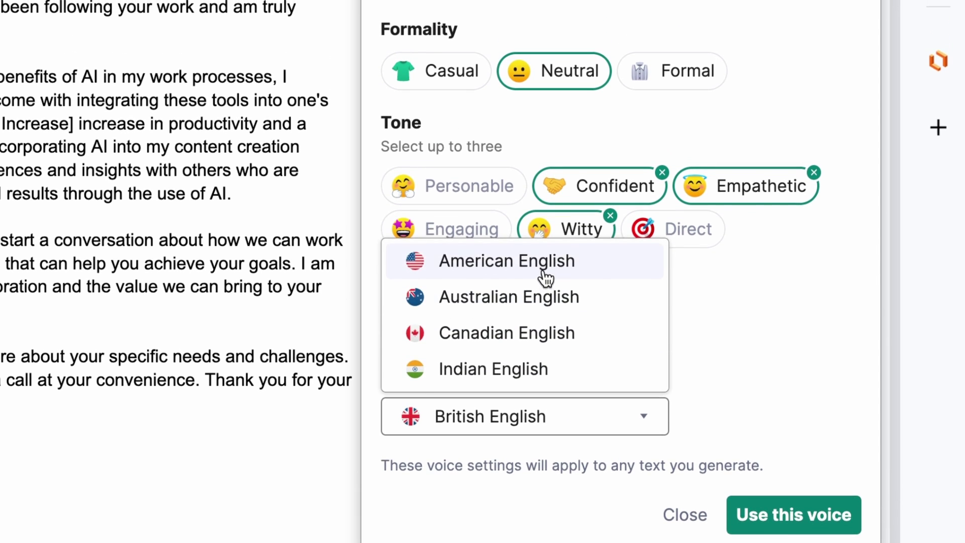
pyautogui.click(545, 277)
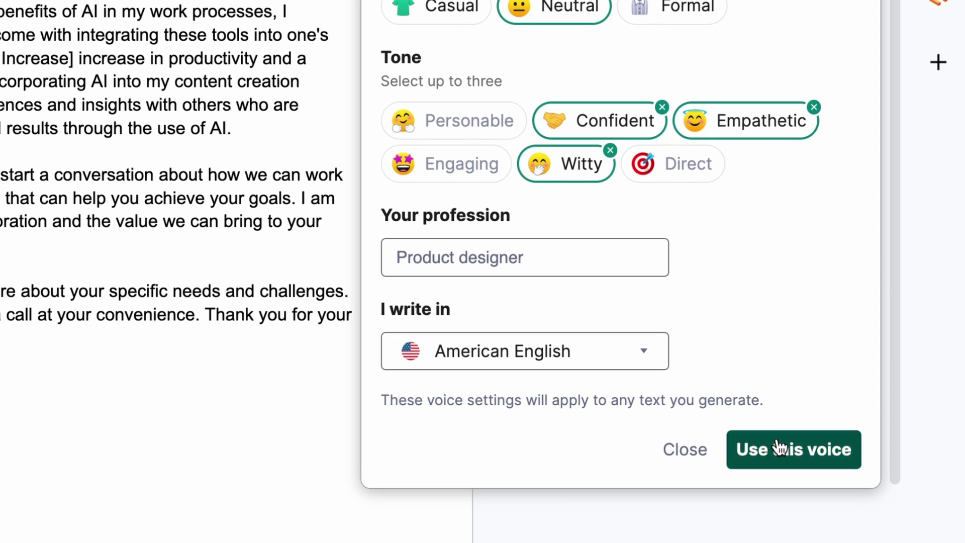
pyautogui.click(776, 446)
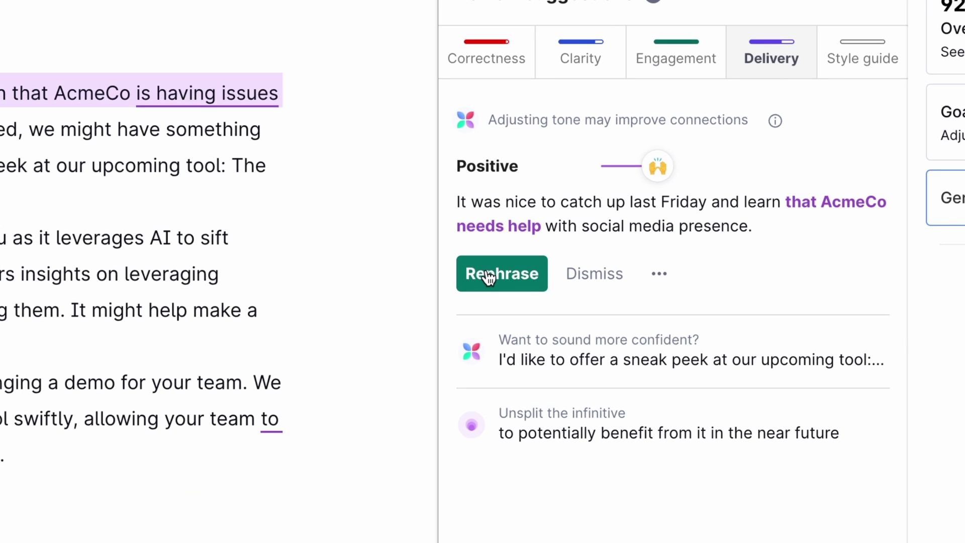
# Rephrase the AcmeCo sentence positively and make the sneak-peek line start confidently with 'I want'.
pyautogui.click(487, 276)
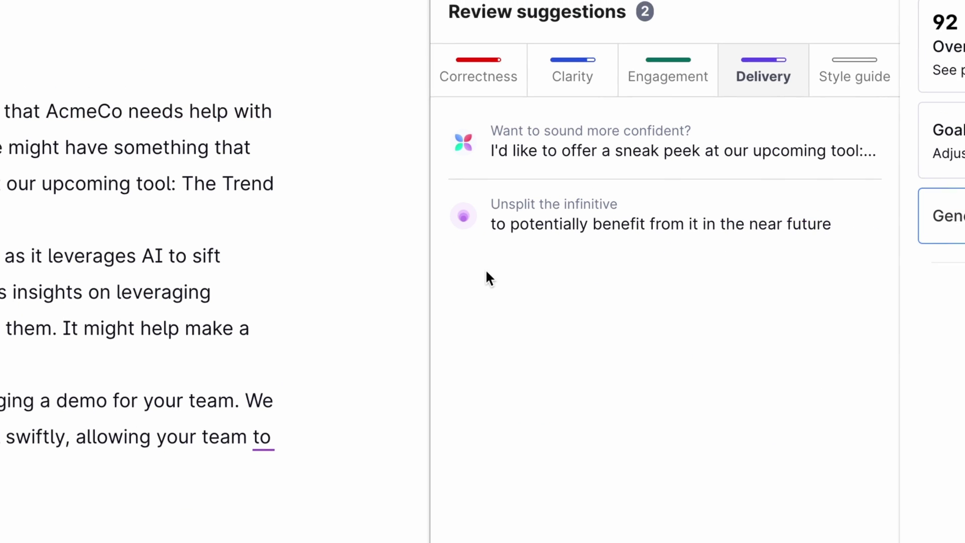
pyautogui.click(547, 224)
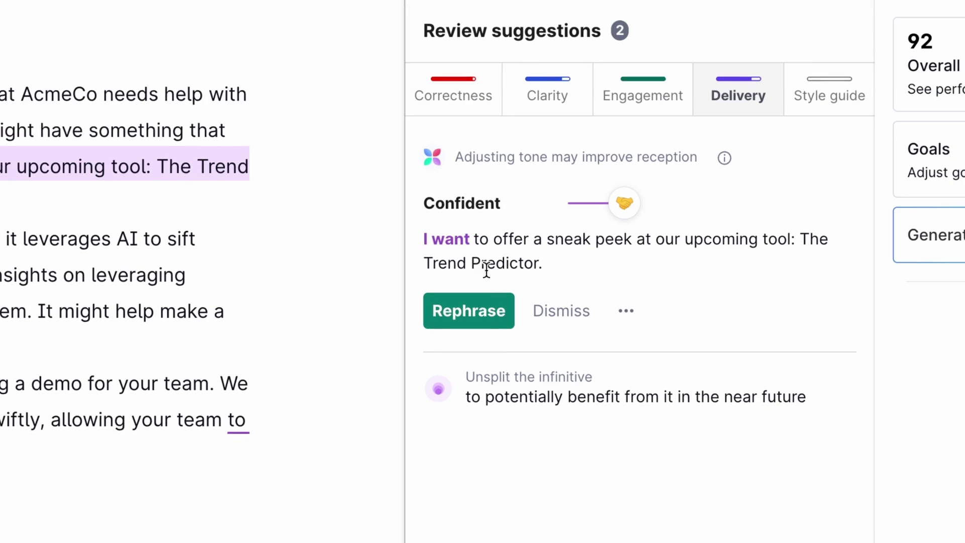
pyautogui.click(480, 280)
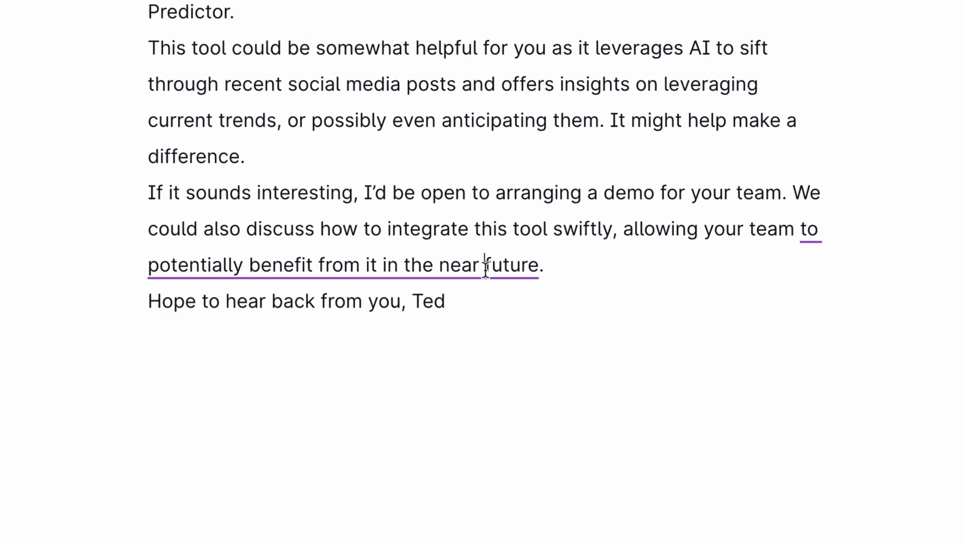
# Accept the fix that unsplits the infinitive in the final phrase.
pyautogui.click(485, 267)
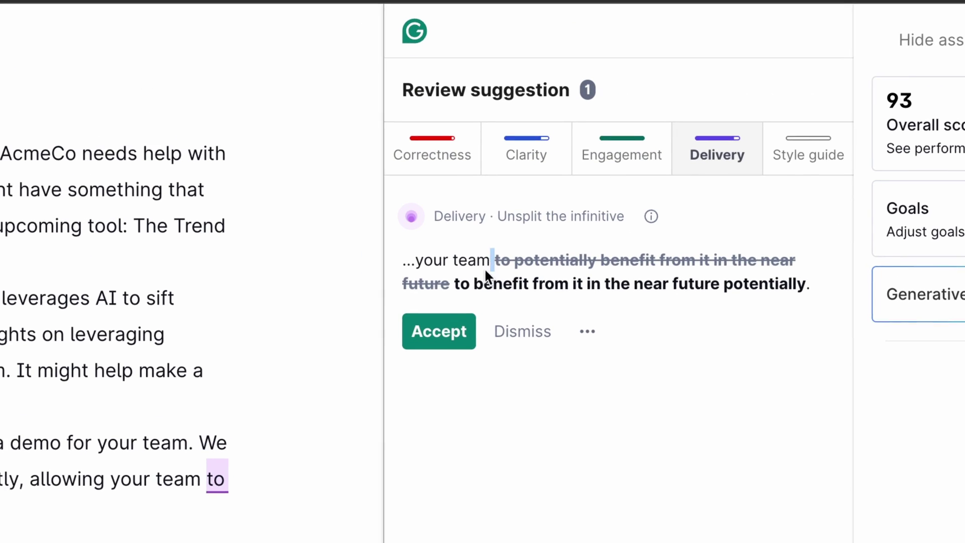
pyautogui.moveTo(484, 268); pyautogui.dragTo(463, 286)
pyautogui.click(475, 292)
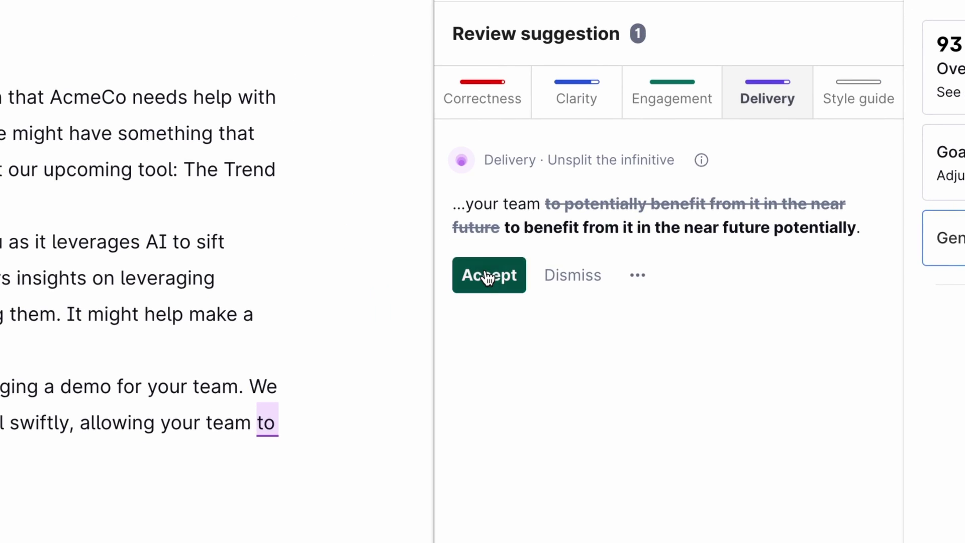
pyautogui.click(487, 276)
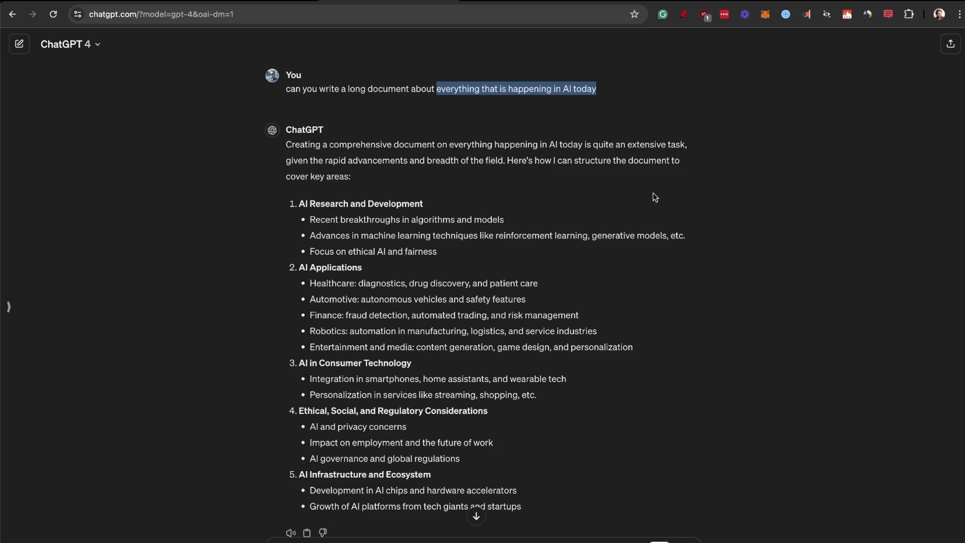
# Copy the 'How did we do?' paragraph from the cited MIT Technology Review article into the doc.
pyautogui.scroll(-5, 655, 196)
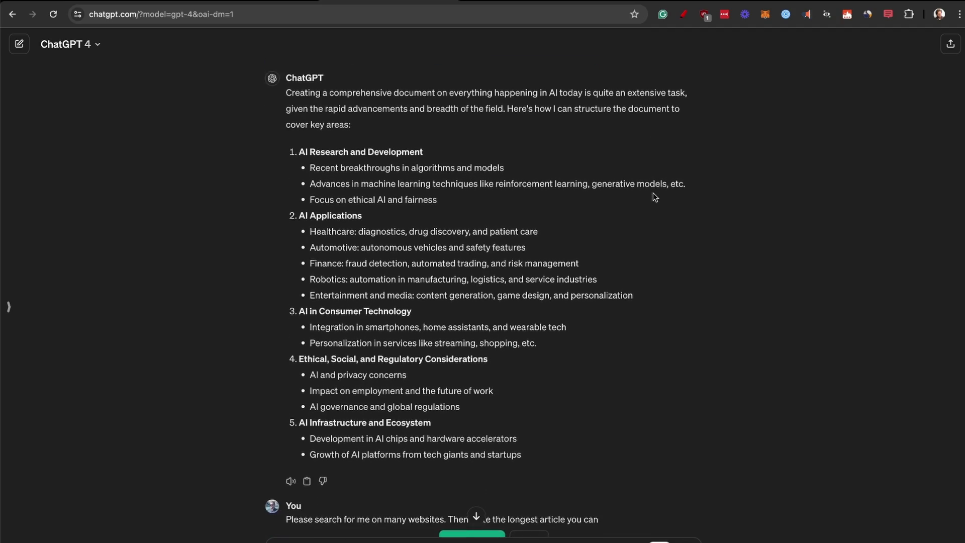
pyautogui.scroll(-6, 653, 196)
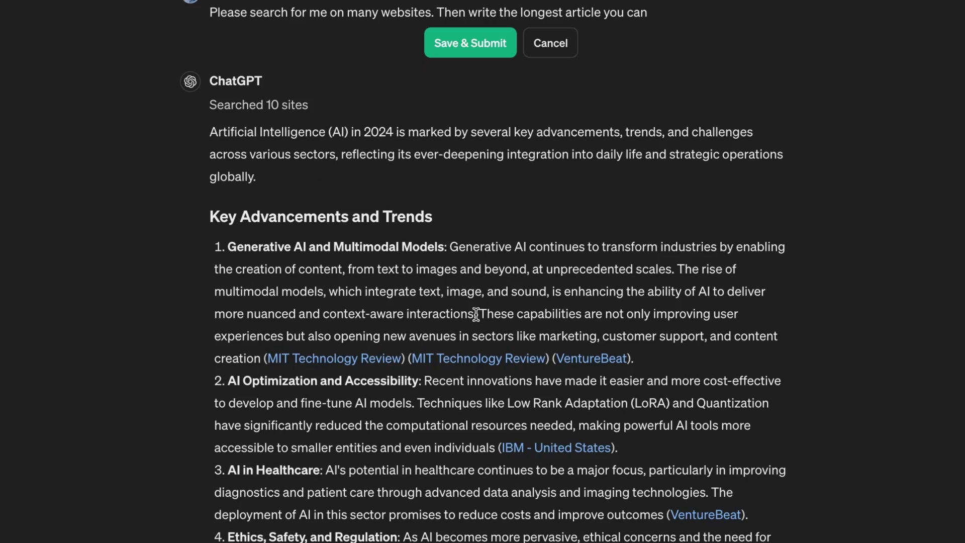
pyautogui.scroll(-8, 475, 315)
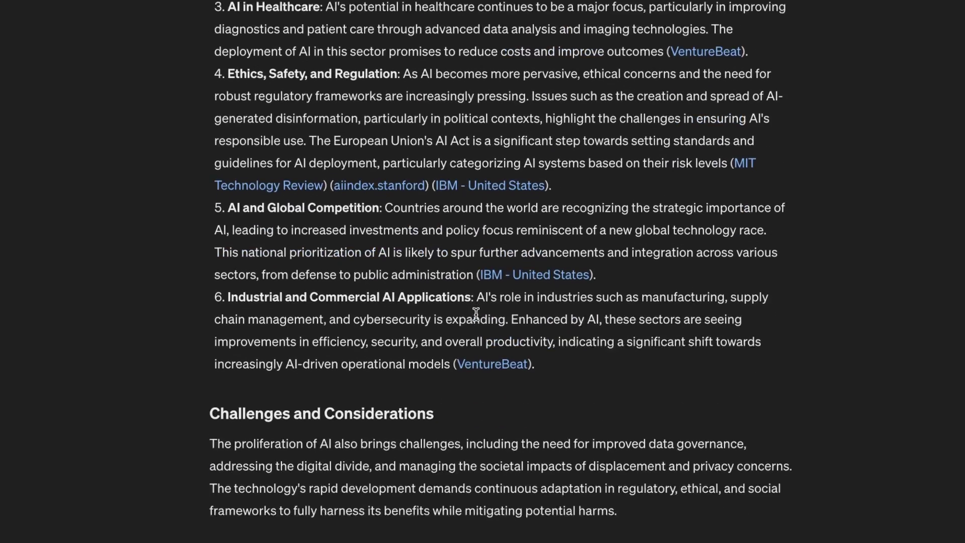
pyautogui.scroll(-1, 476, 314)
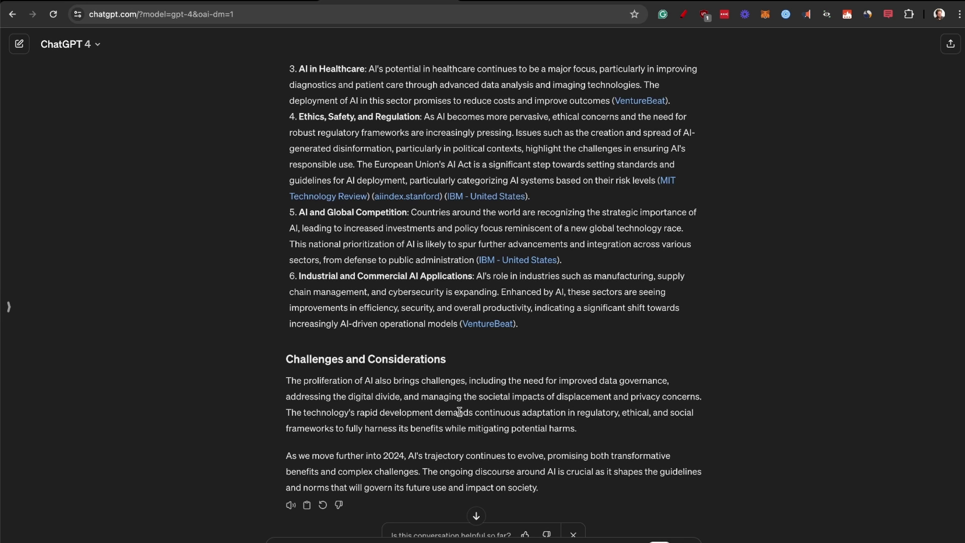
pyautogui.scroll(2, 535, 342)
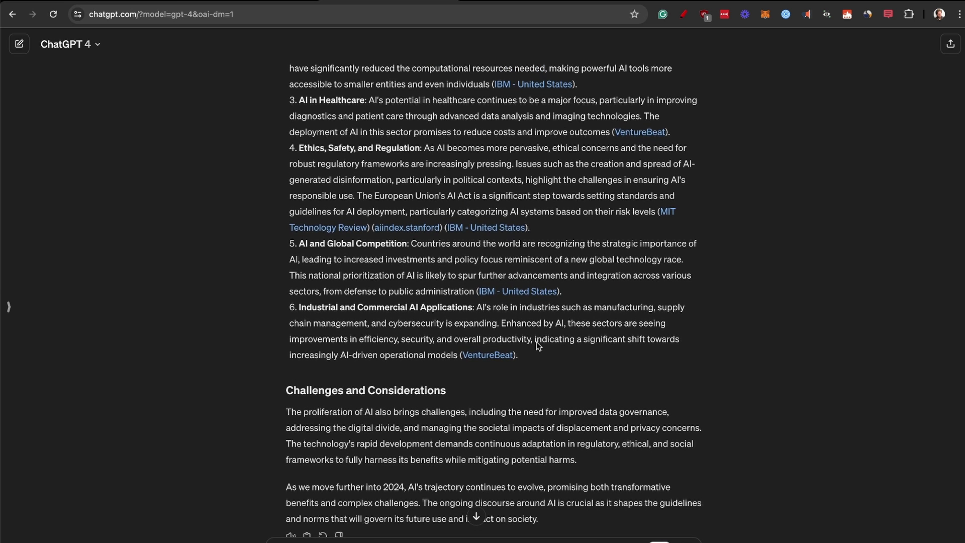
pyautogui.click(335, 227)
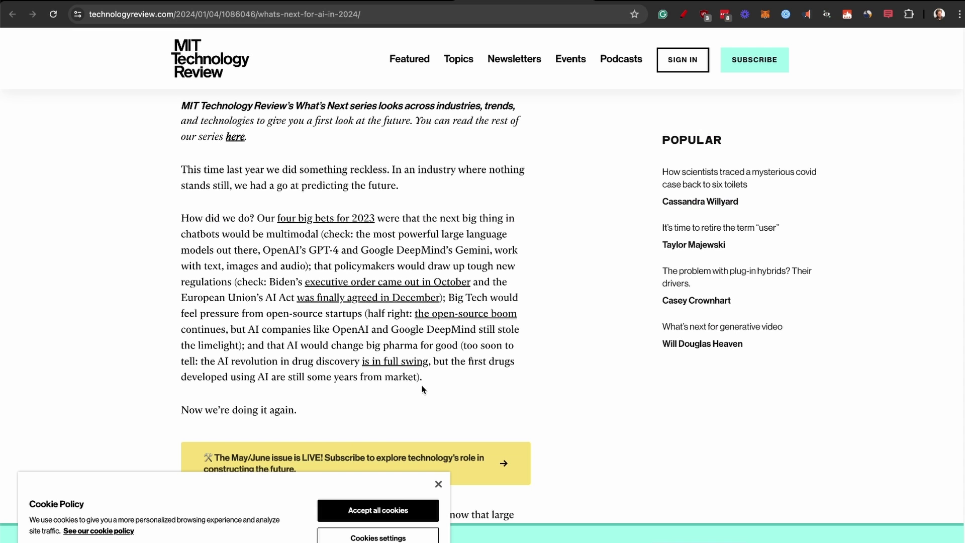
pyautogui.moveTo(446, 378); pyautogui.dragTo(181, 225)
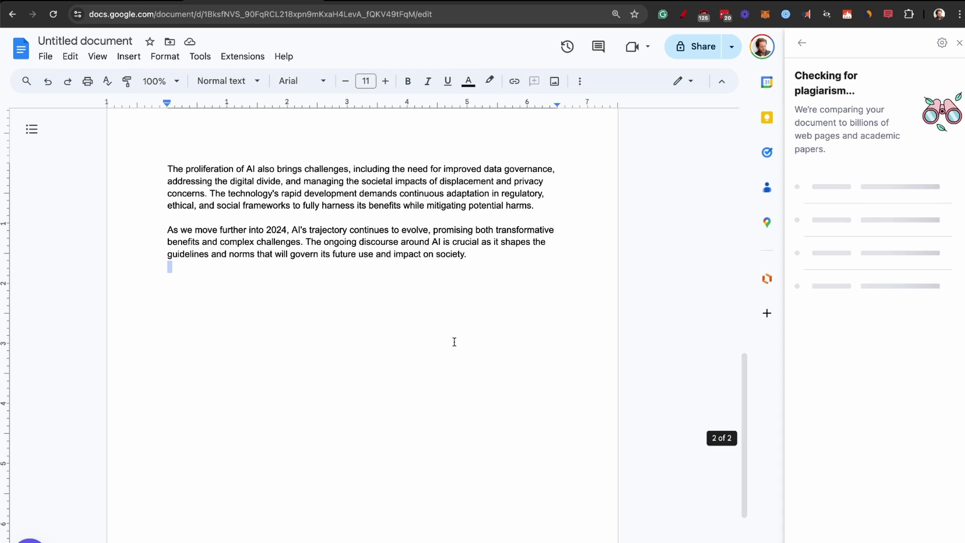
pyautogui.press('Return')
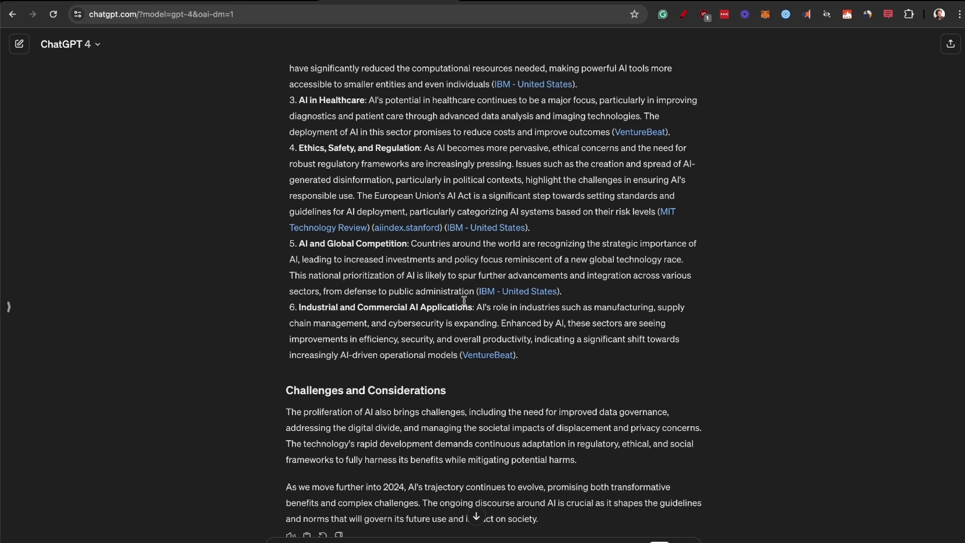
# Copy the AI Index report card text from the cited Stanford page into the Google Doc.
pyautogui.click(487, 355)
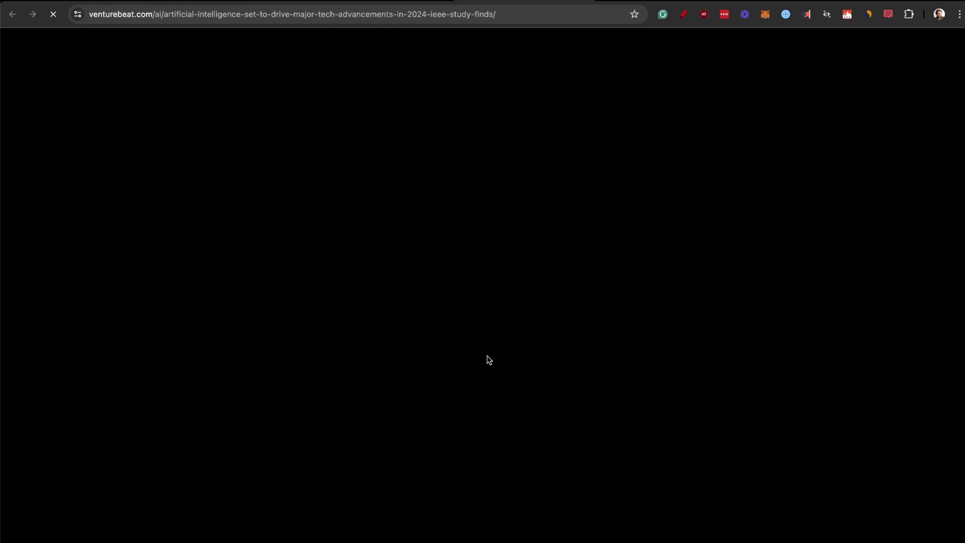
pyautogui.moveTo(260, 317); pyautogui.dragTo(603, 460)
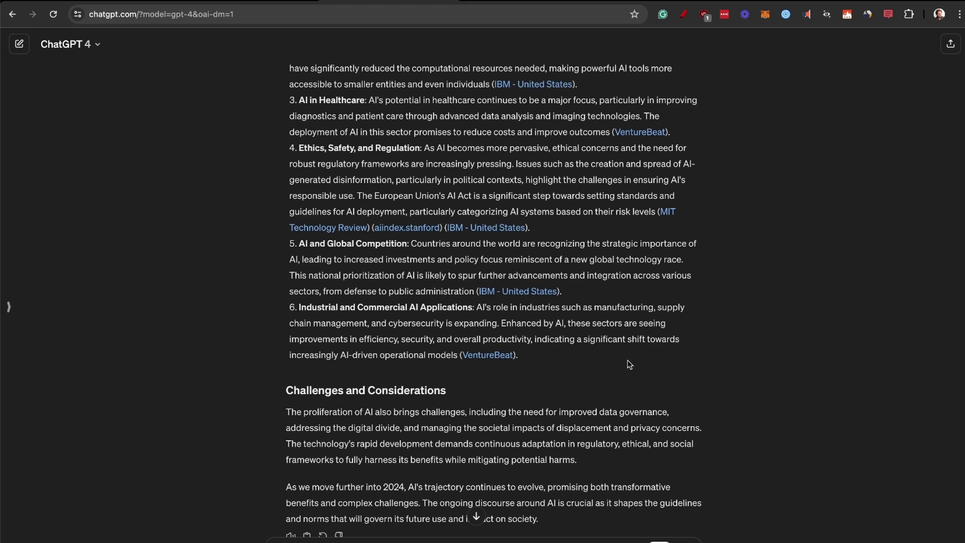
pyautogui.scroll(3, 627, 360)
pyautogui.scroll(-1, 627, 360)
pyautogui.click(424, 394)
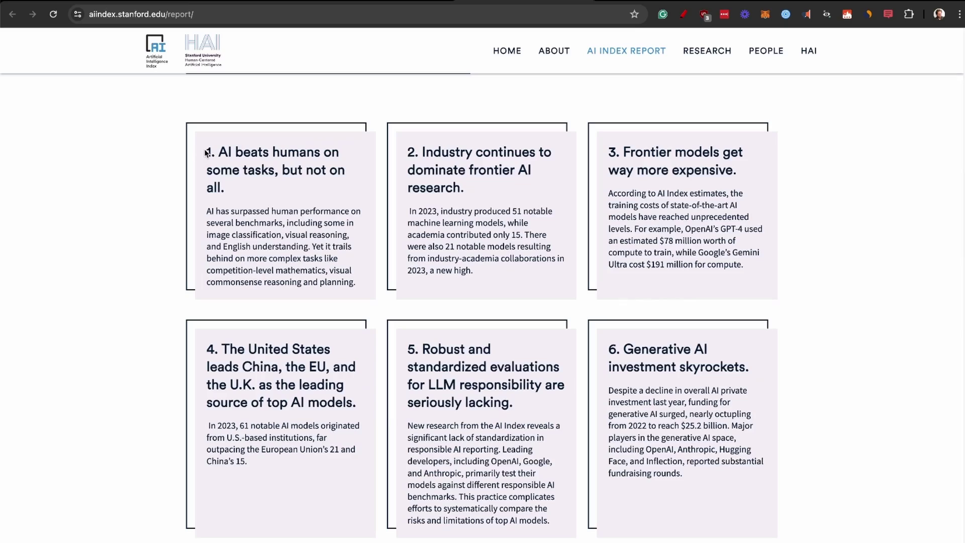
pyautogui.moveTo(206, 151); pyautogui.dragTo(769, 524)
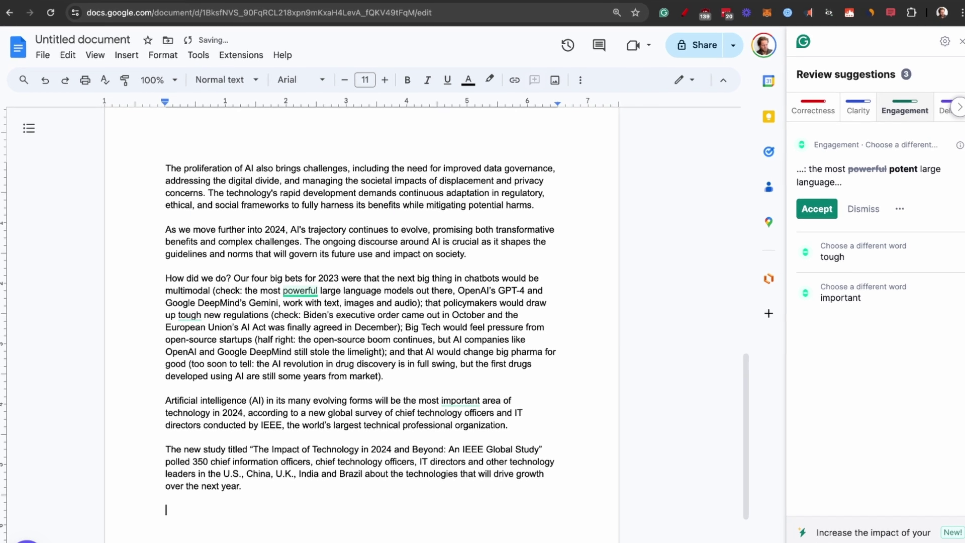
pyautogui.hotkey('ctrl', 'v')
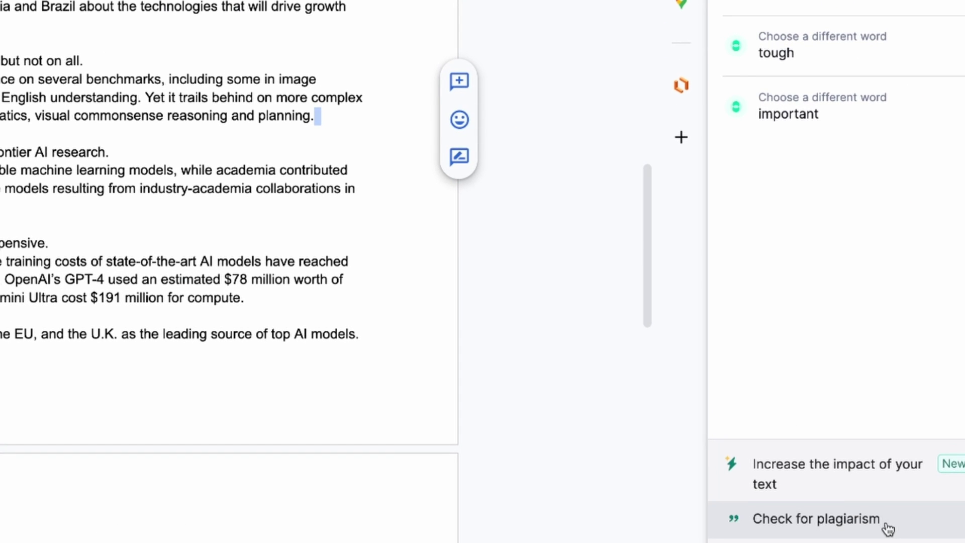
# Run a plagiarism check and paste the detected MIT Technology Review reference below the last paragraph.
pyautogui.click(888, 527)
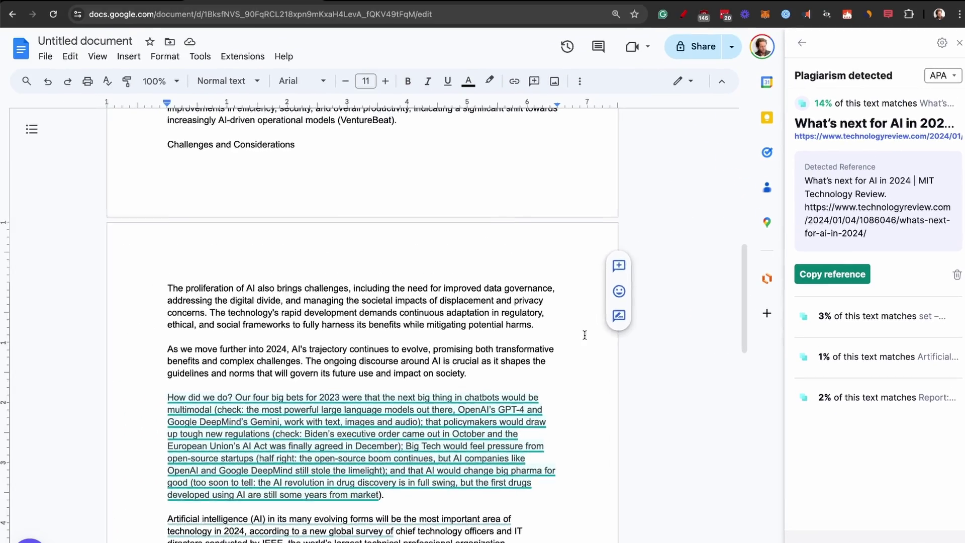
pyautogui.scroll(-15, 47, 479)
pyautogui.click(329, 373)
pyautogui.hotkey('ctrl', 'v')
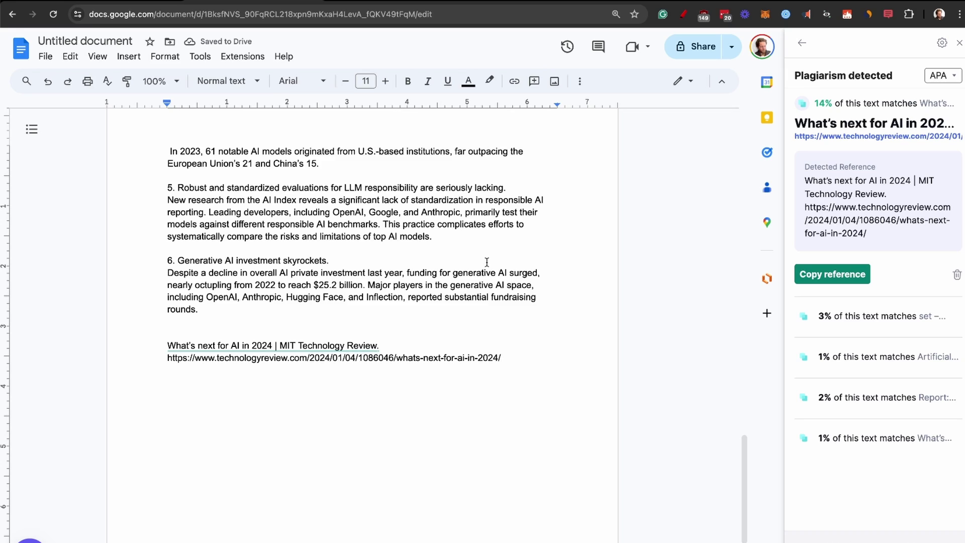
pyautogui.scroll(10, 487, 262)
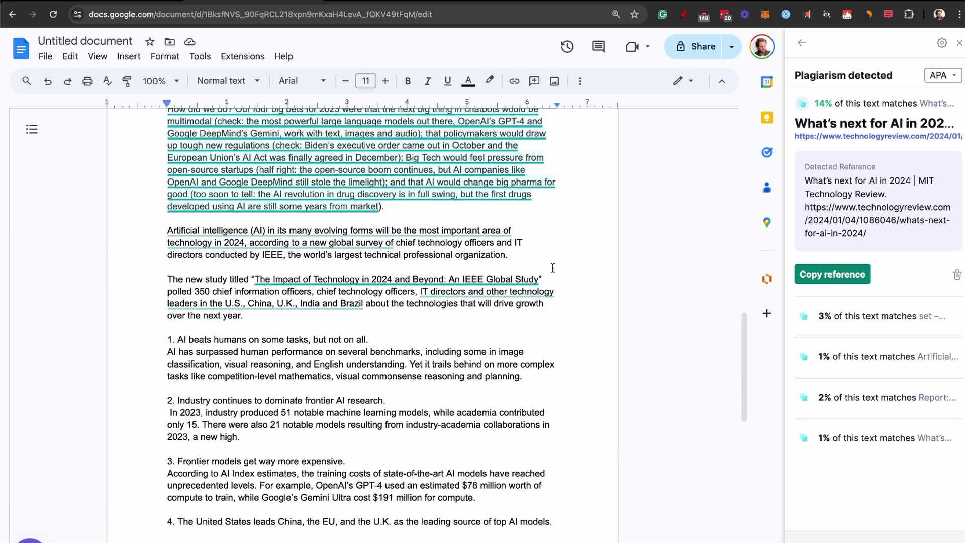
# Expand the 3%, 1% and 2% matches to view their detected source references.
pyautogui.click(903, 325)
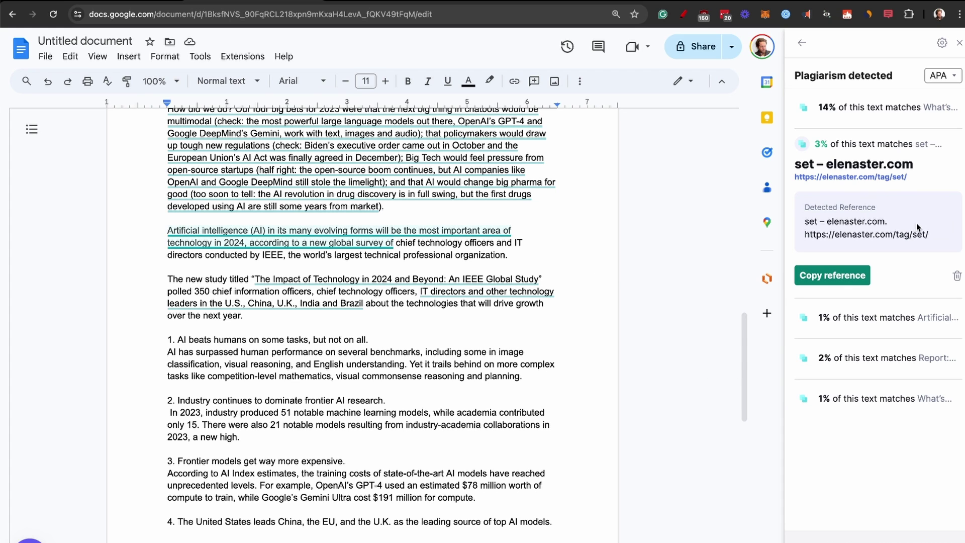
pyautogui.click(905, 317)
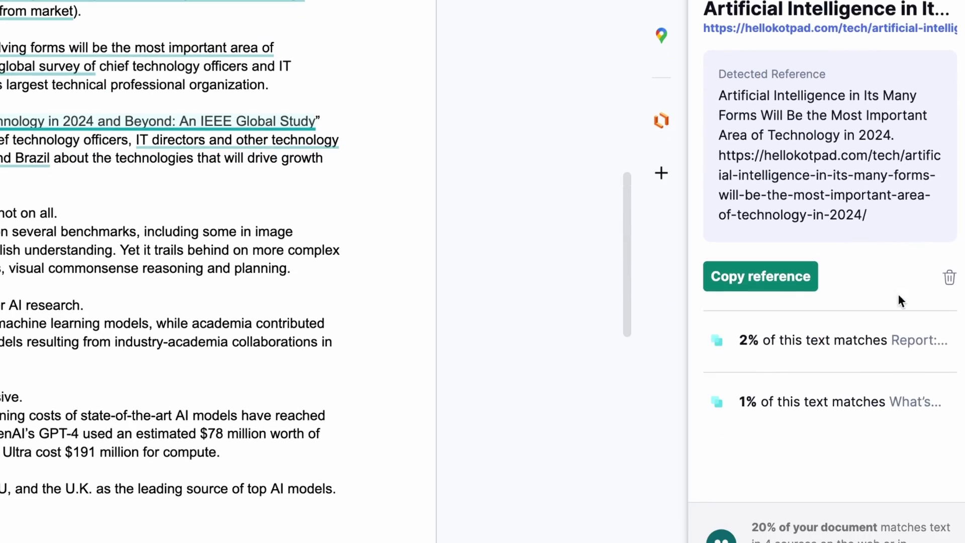
pyautogui.click(917, 419)
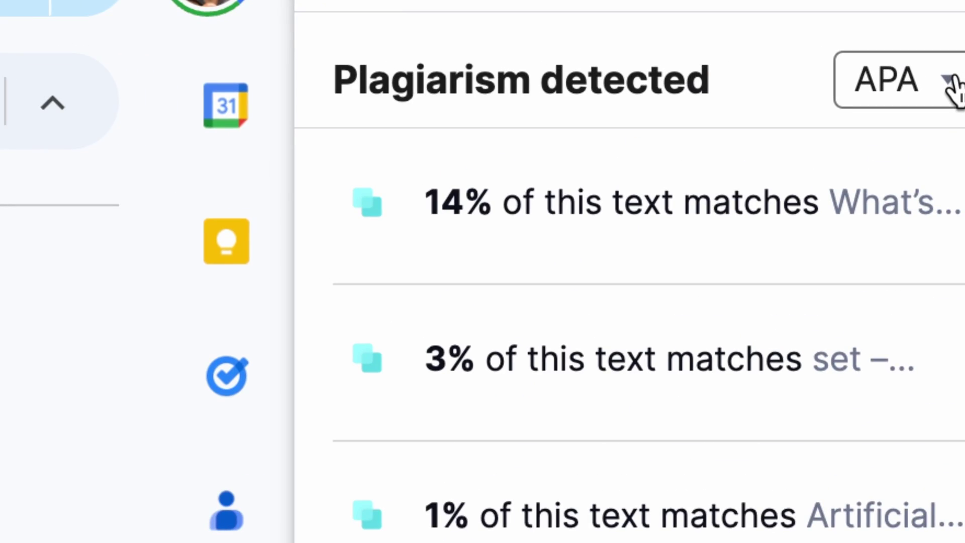
# Change the Plagiarism detected panel's citation style dropdown from APA to MLA.
pyautogui.click(952, 83)
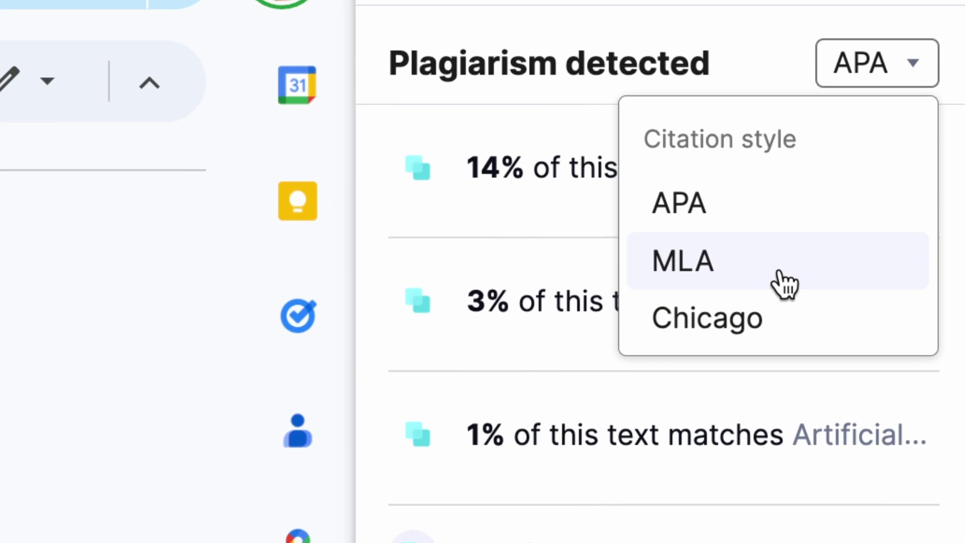
pyautogui.click(779, 275)
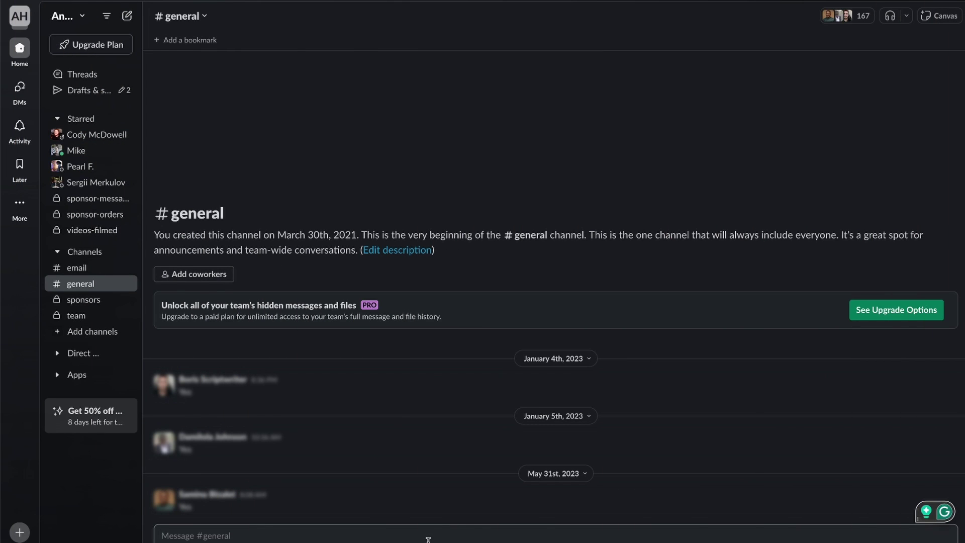
# Select 'content calendar', then 'new document', in the #general Slack message draft.
pyautogui.click(407, 538)
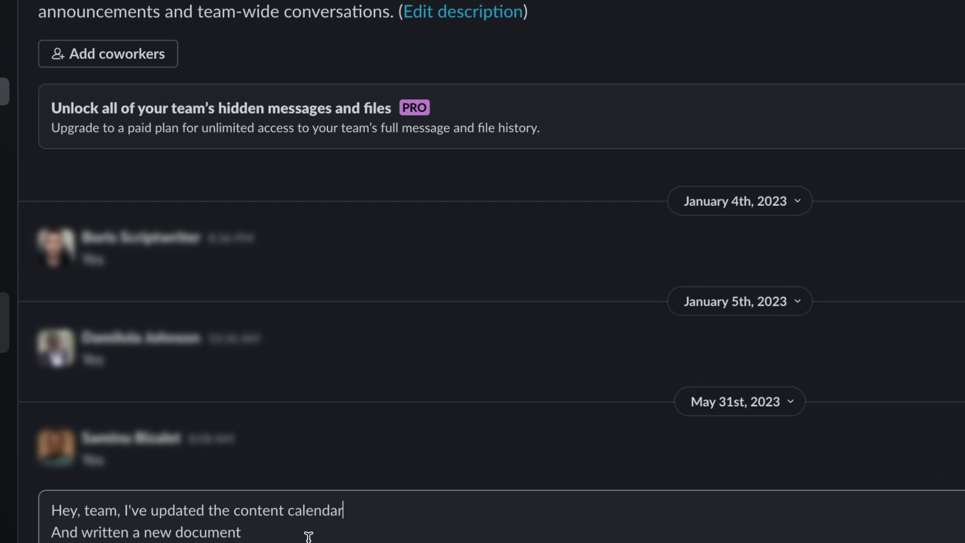
pyautogui.moveTo(235, 512); pyautogui.dragTo(347, 511)
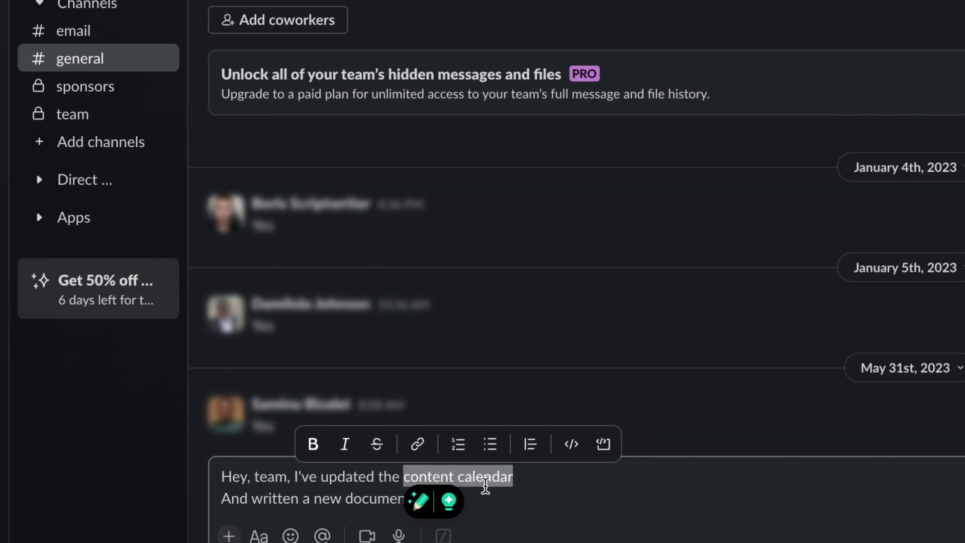
pyautogui.click(355, 499)
pyautogui.moveTo(314, 499); pyautogui.dragTo(382, 503)
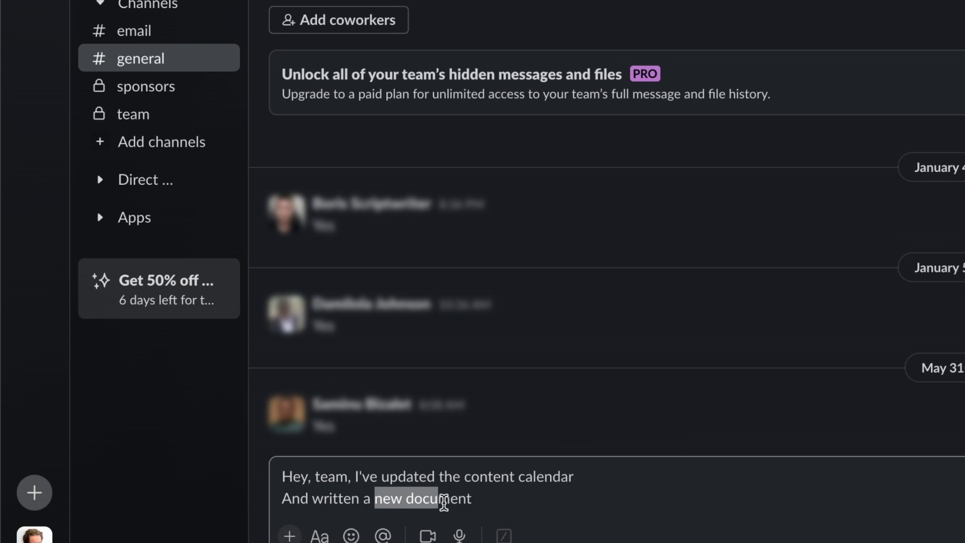
pyautogui.moveTo(444, 503); pyautogui.dragTo(501, 506)
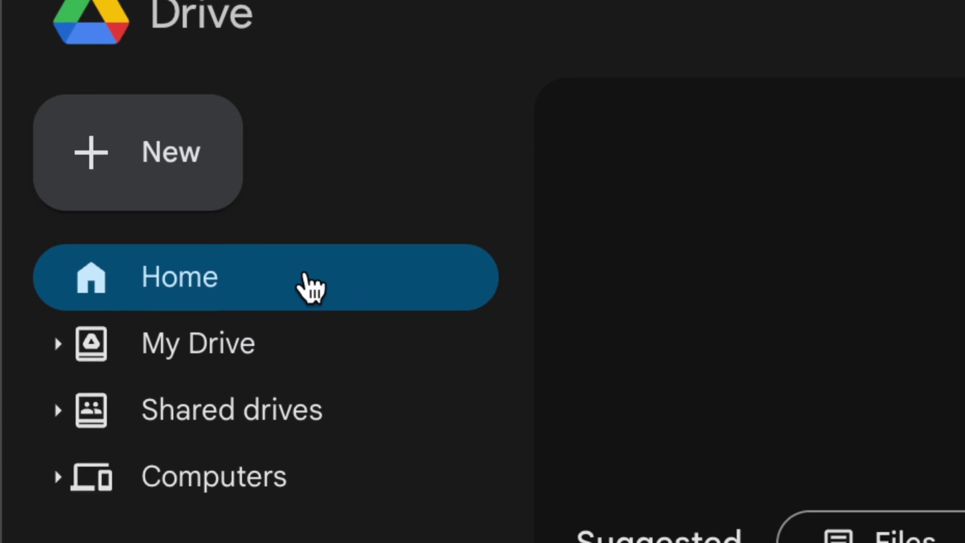
pyautogui.click(242, 415)
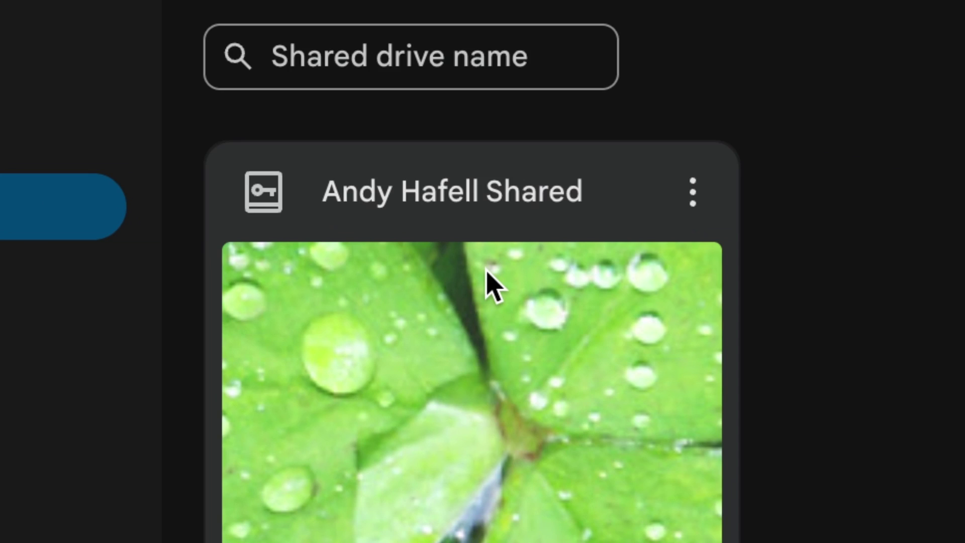
pyautogui.click(486, 271)
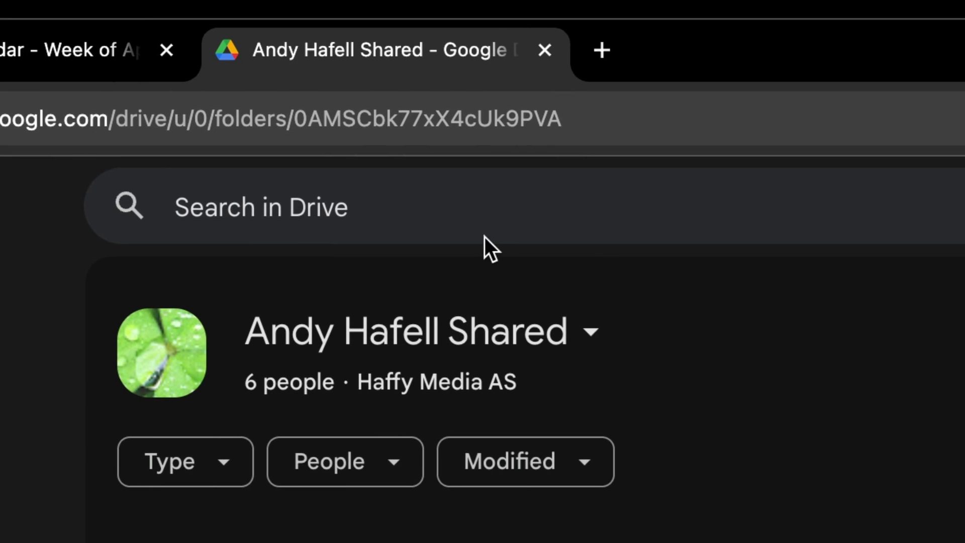
pyautogui.click(484, 220)
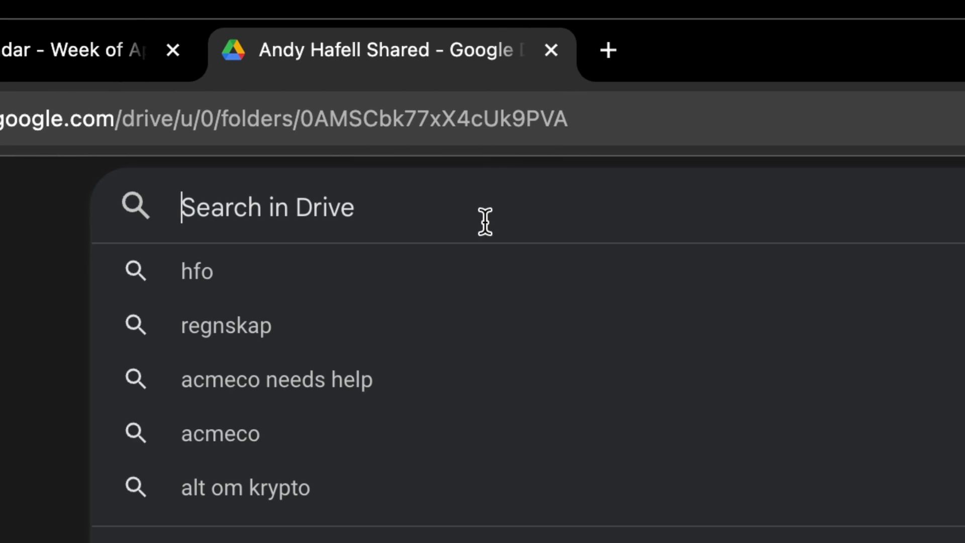
pyautogui.write('ai andy conte')
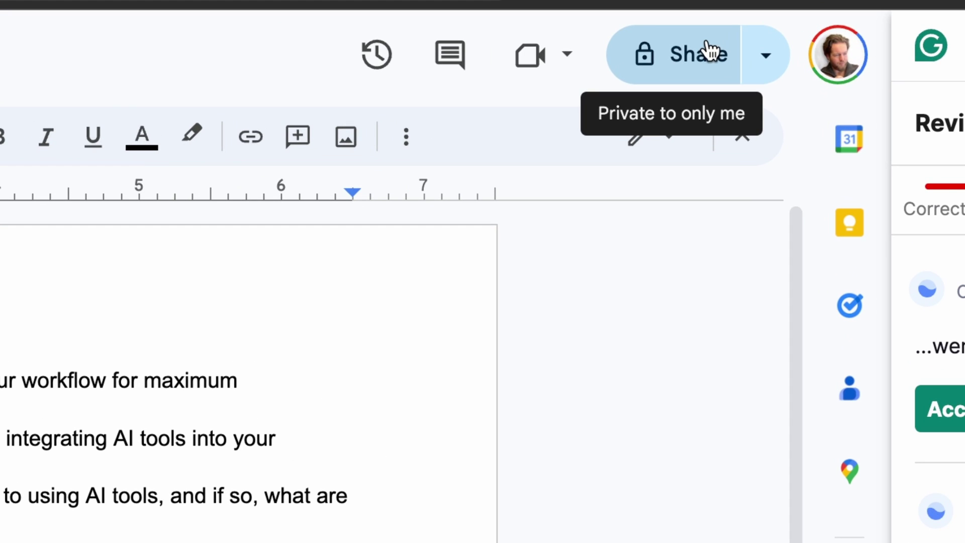
pyautogui.click(710, 50)
pyautogui.click(485, 280)
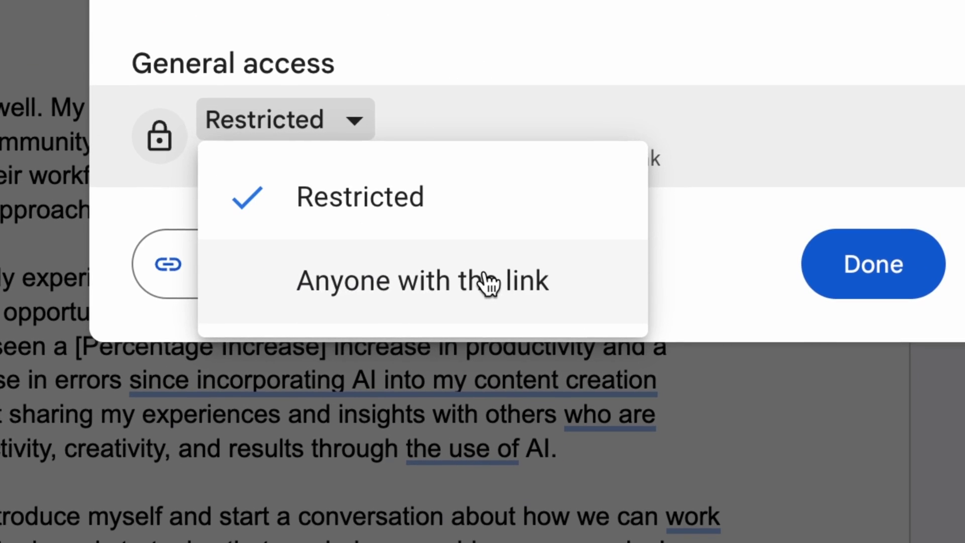
pyautogui.click(485, 280)
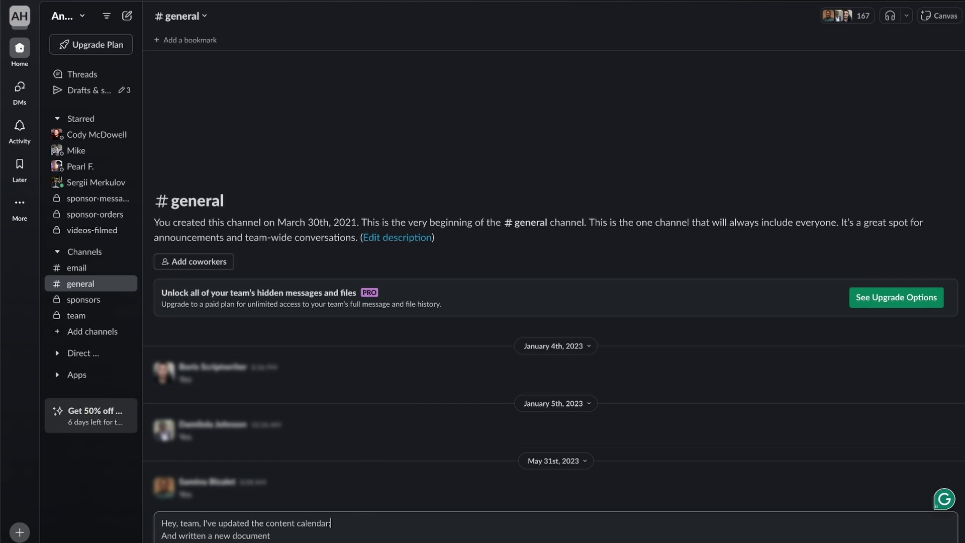
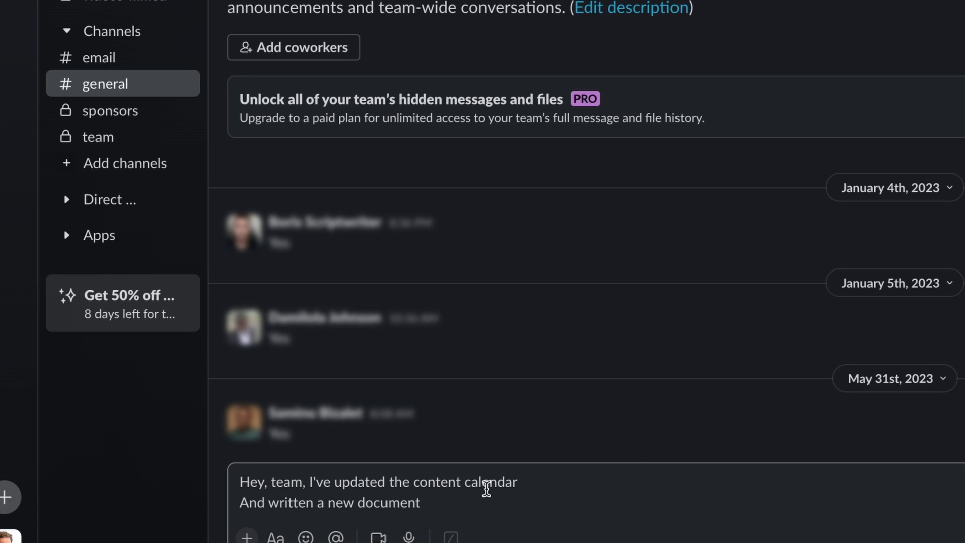
# Link 'calendar' to the AI Andy Content Calendar file using Grammarly's Find a file in Google Drive action.
pyautogui.doubleClick(484, 491)
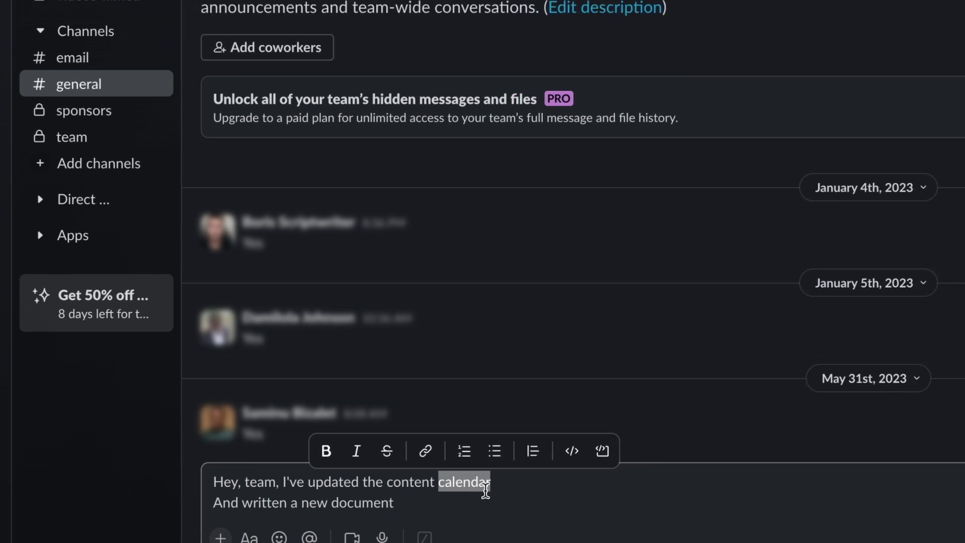
pyautogui.click(928, 444)
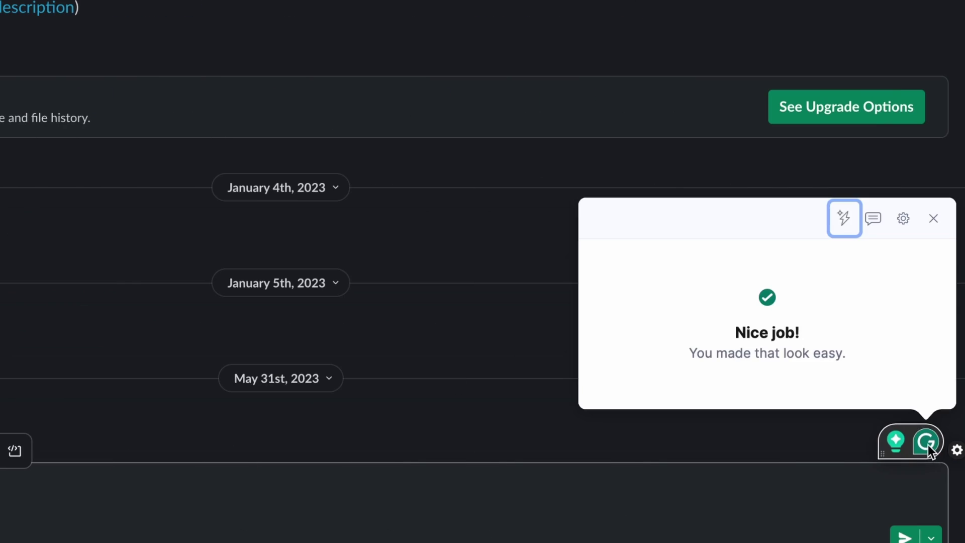
pyautogui.click(898, 442)
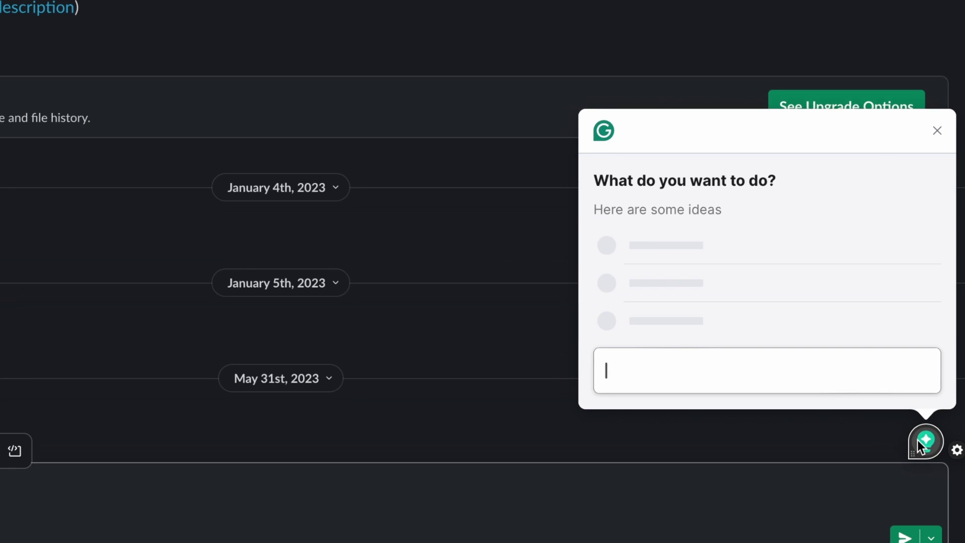
pyautogui.click(713, 331)
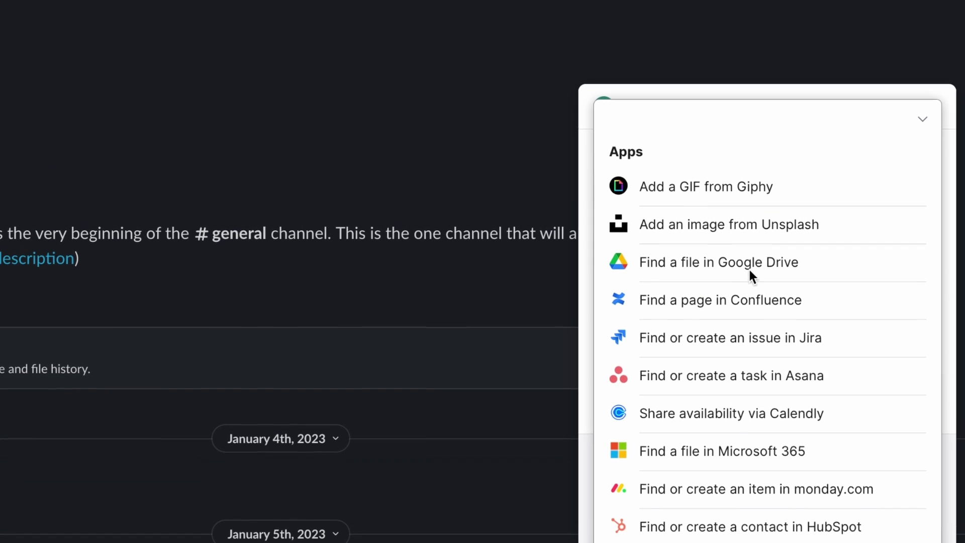
pyautogui.click(749, 270)
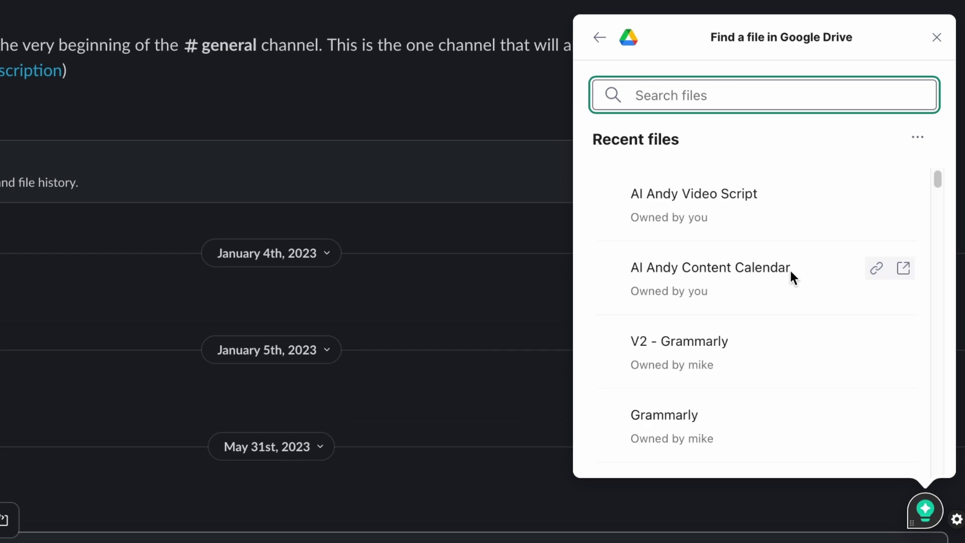
pyautogui.write('Ai andy content')
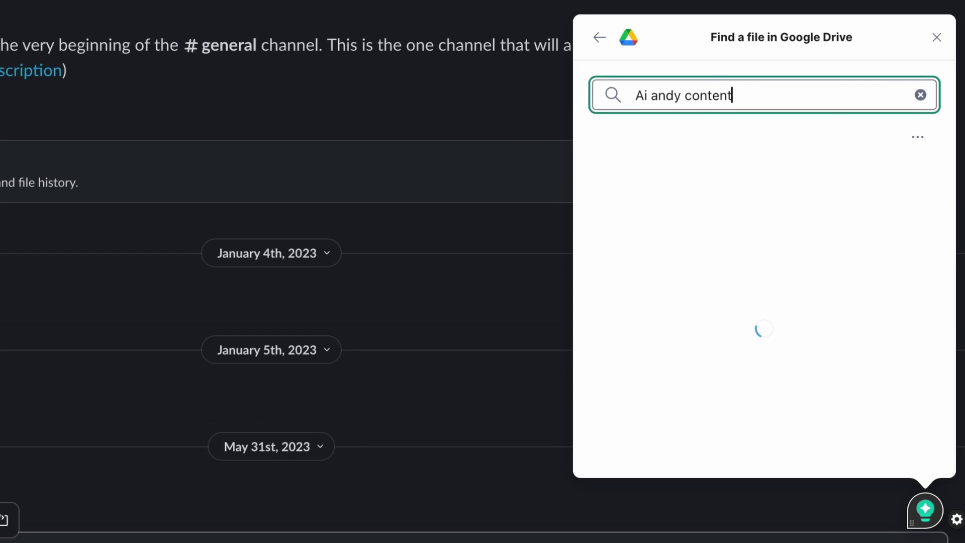
pyautogui.write(' cal')
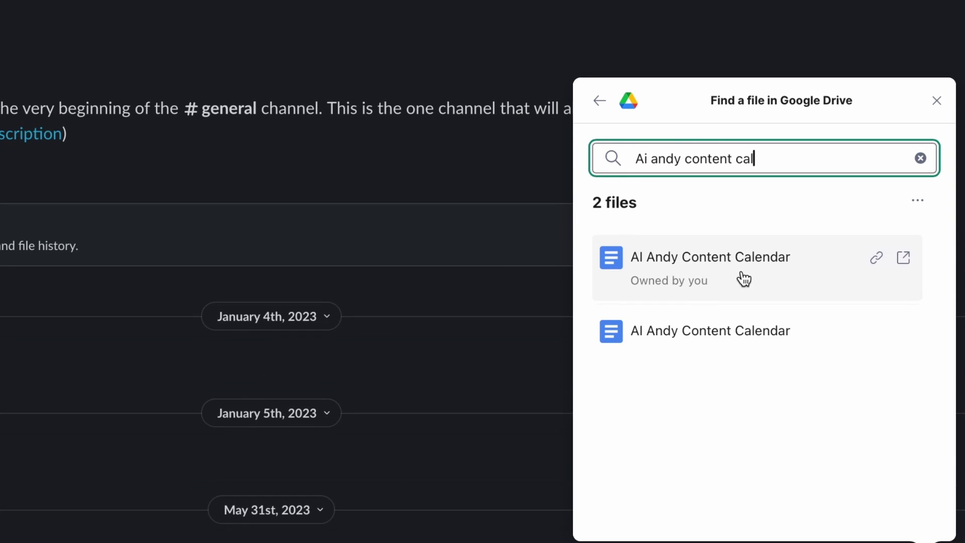
pyautogui.click(743, 279)
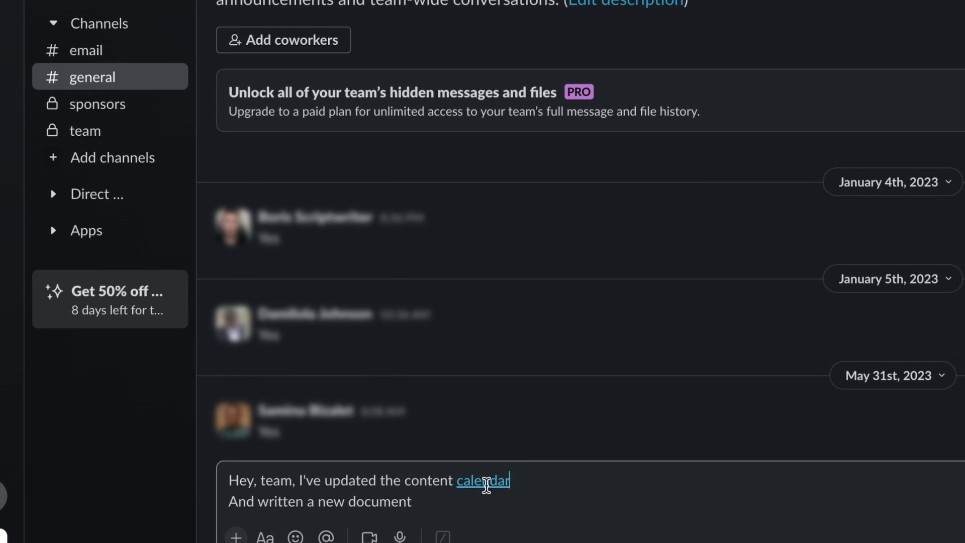
# Link 'new document' in the Slack draft to the AI Andy Video Script file from Google Drive.
pyautogui.moveTo(318, 501); pyautogui.dragTo(453, 503)
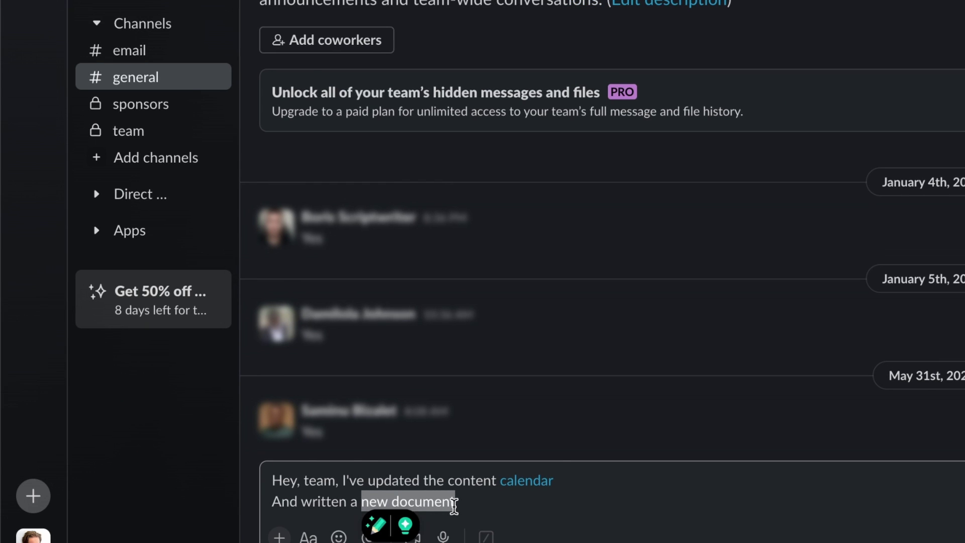
pyautogui.click(405, 525)
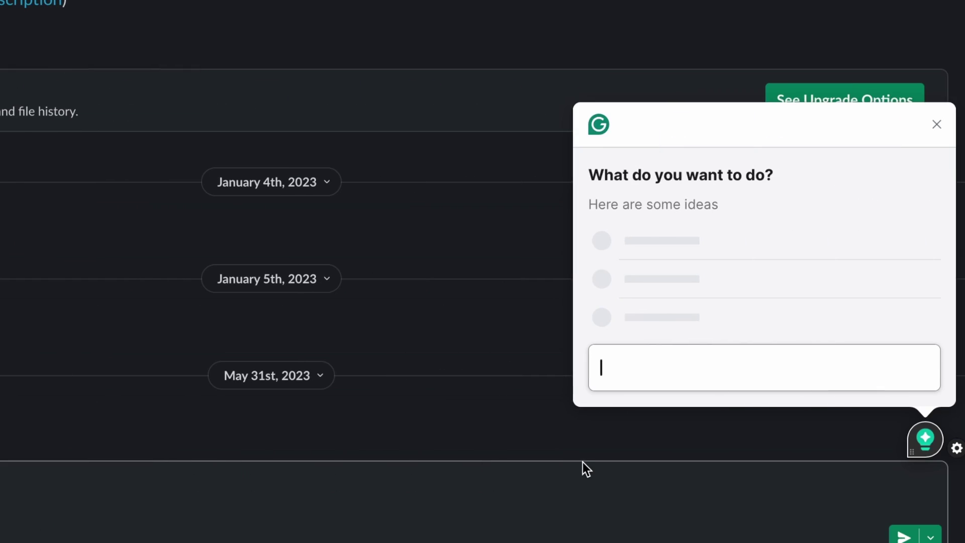
pyautogui.click(657, 316)
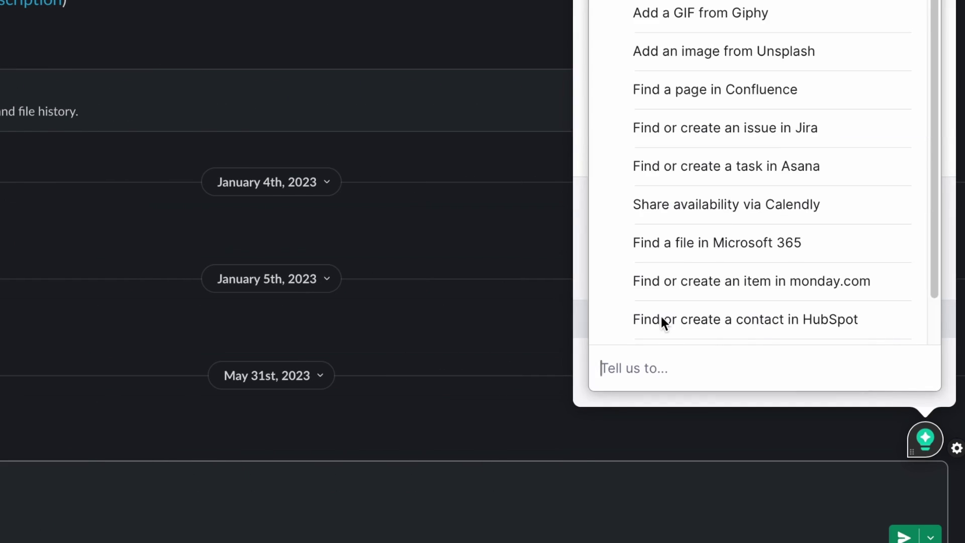
pyautogui.click(661, 322)
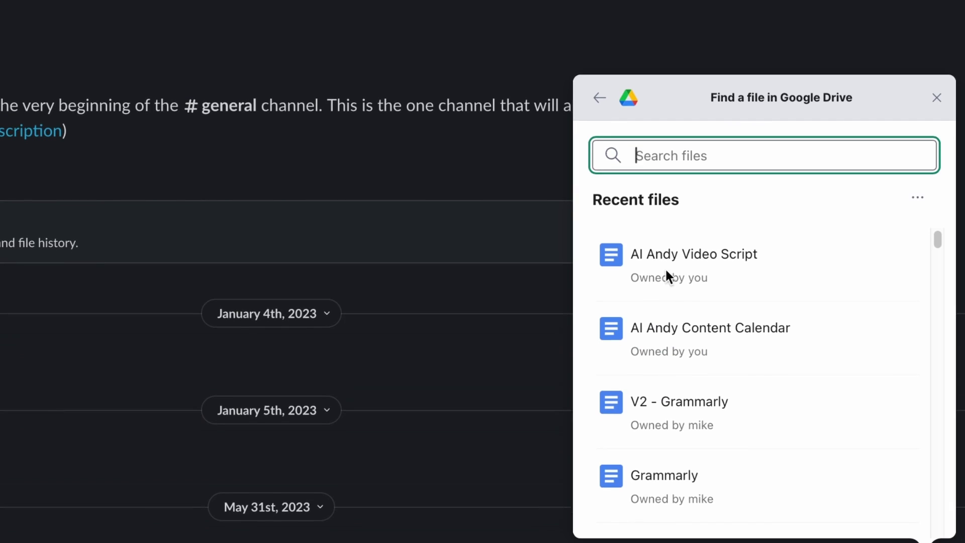
pyautogui.click(746, 268)
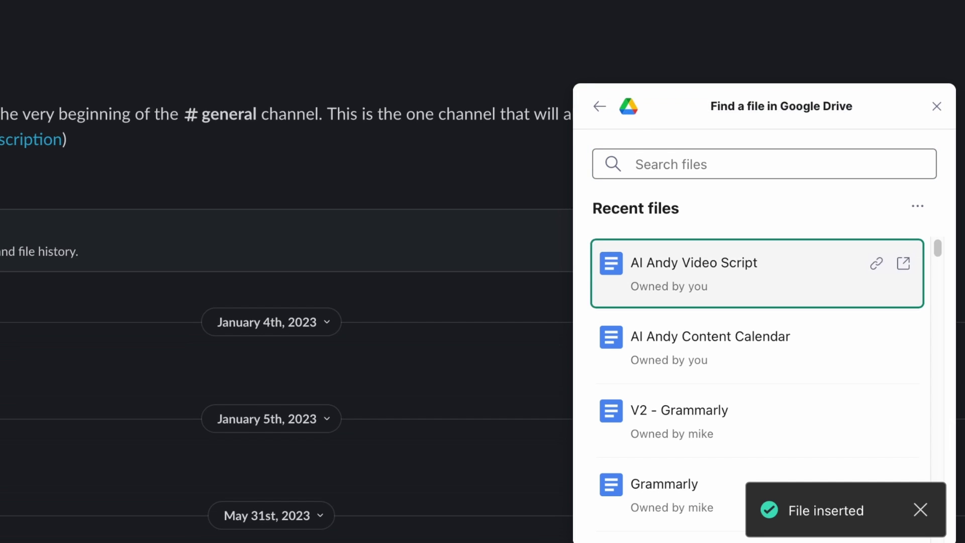